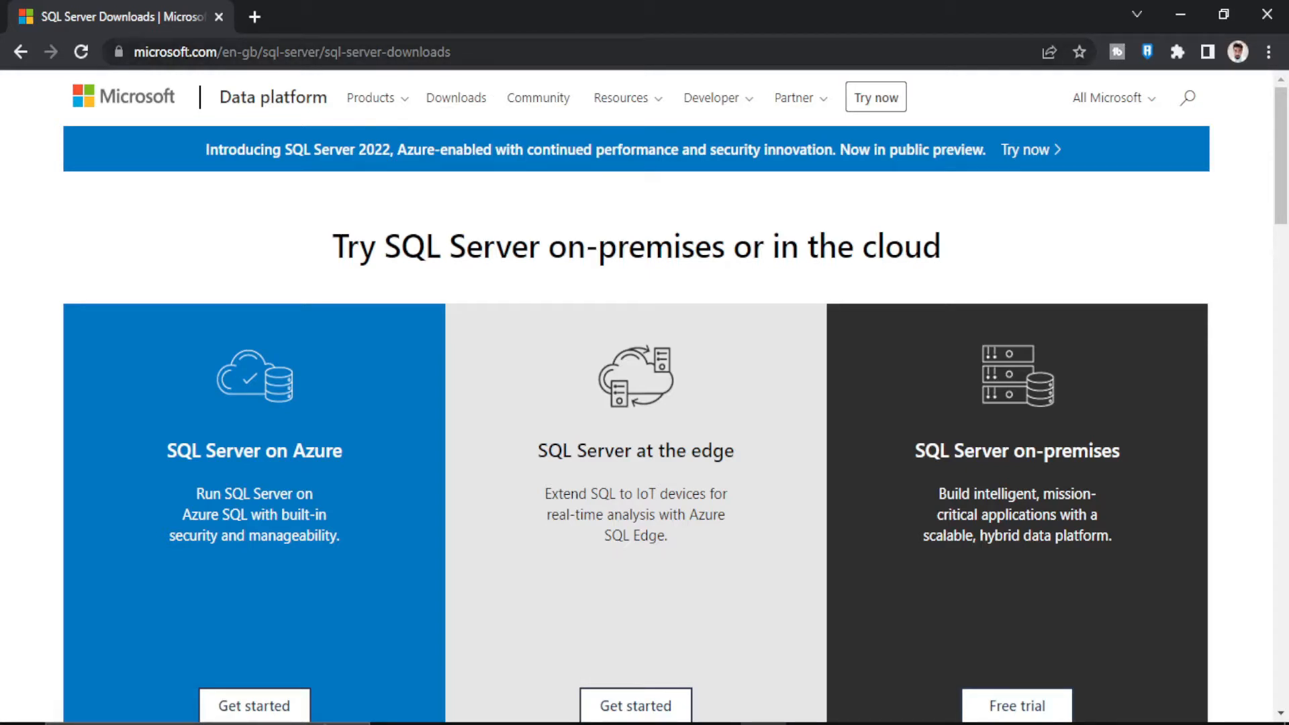
# Step: Download the SQL Server 2019 Developer edition installer from the SQL Server downloads page
pyautogui.click(221, 51)
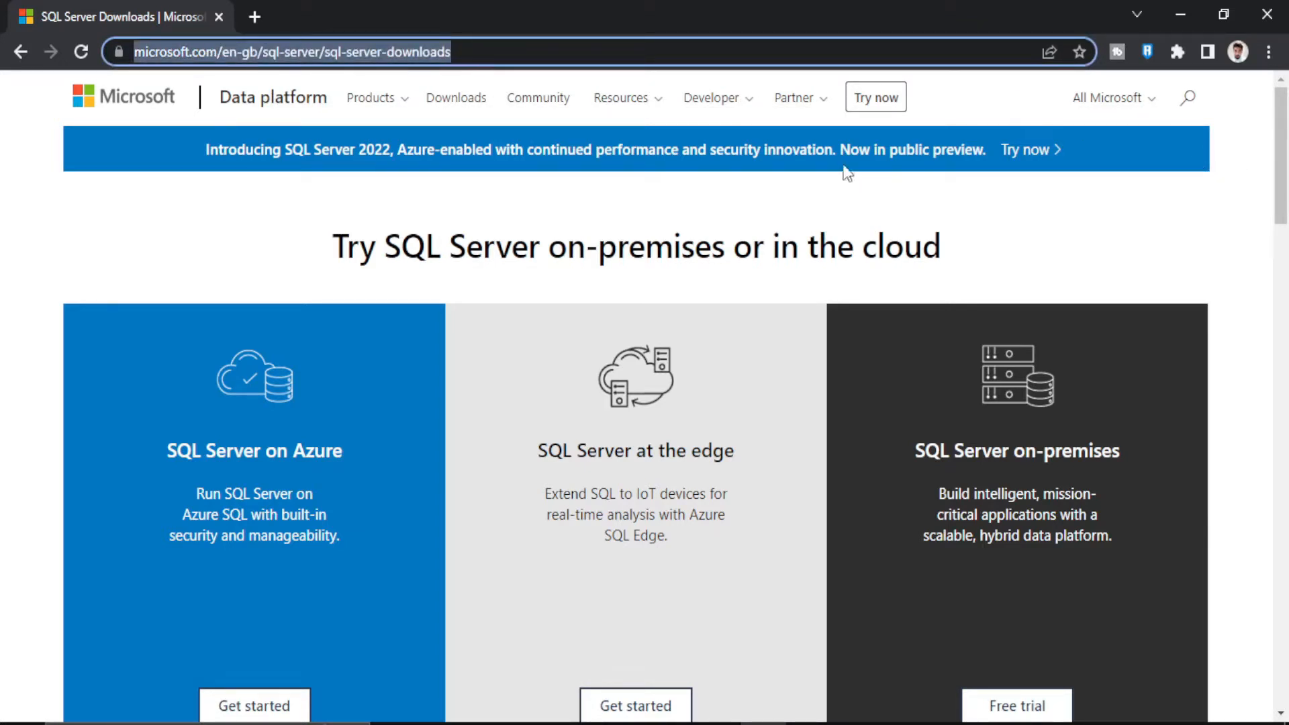
pyautogui.click(1284, 194)
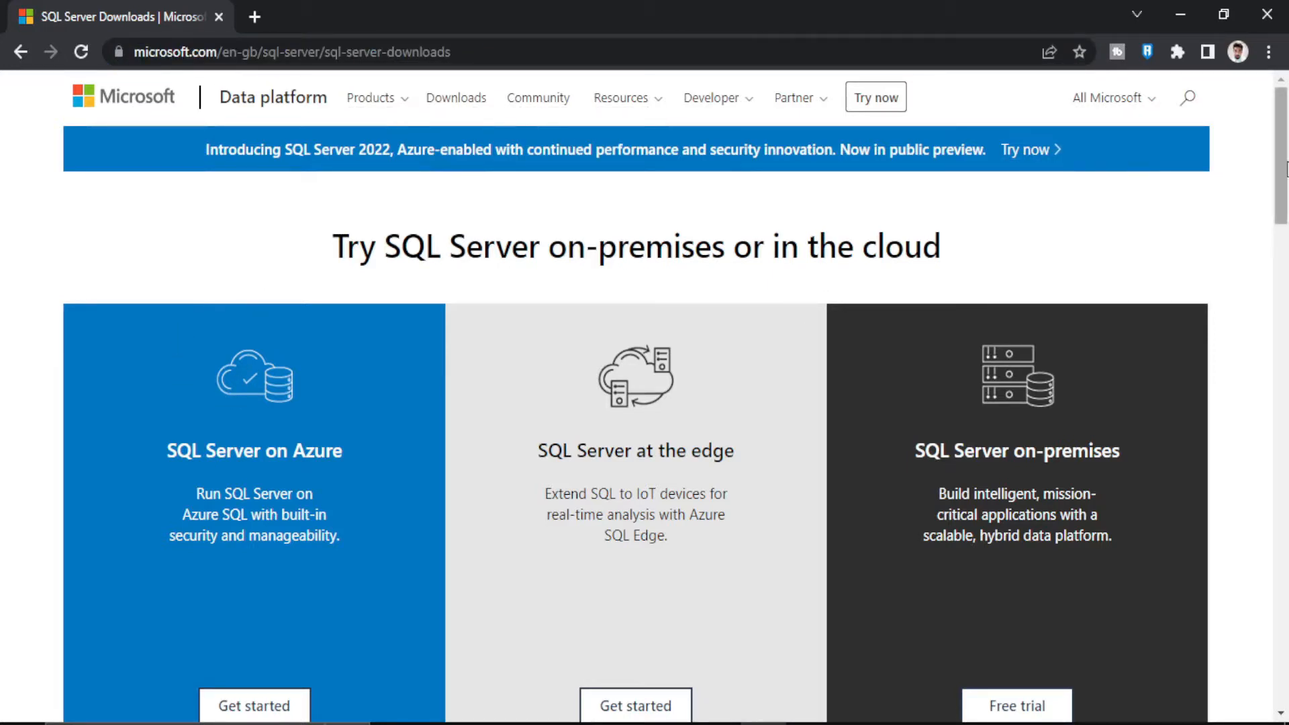
pyautogui.moveTo(1286, 168); pyautogui.dragTo(1282, 329)
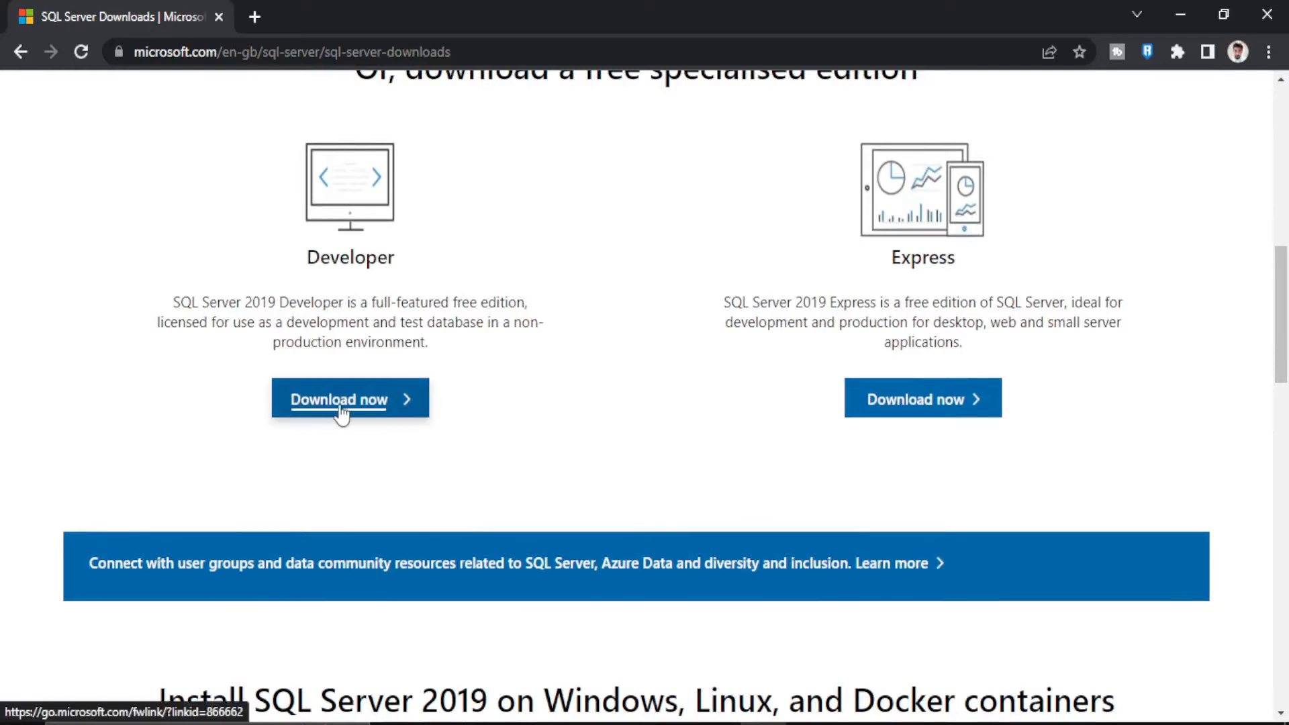
pyautogui.click(395, 415)
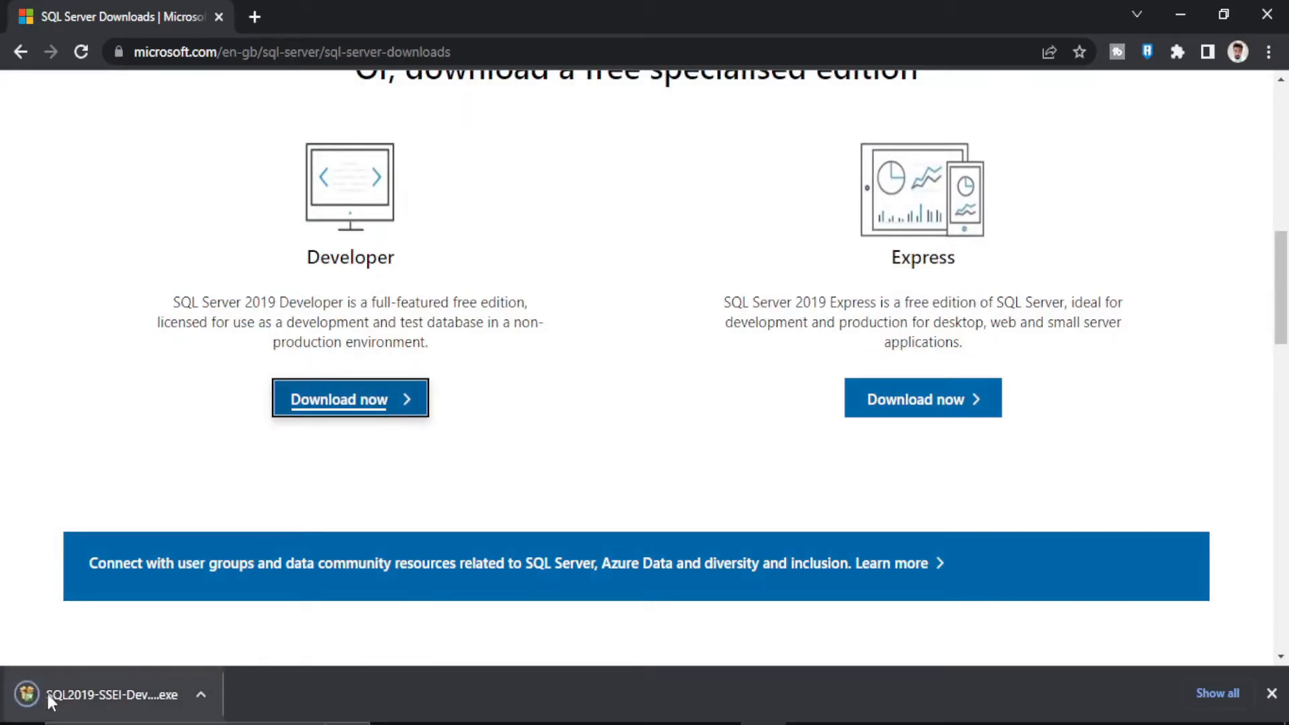
# Step: Open the downloaded installer and run a Basic installation, accepting the license terms and the default install location
pyautogui.click(200, 696)
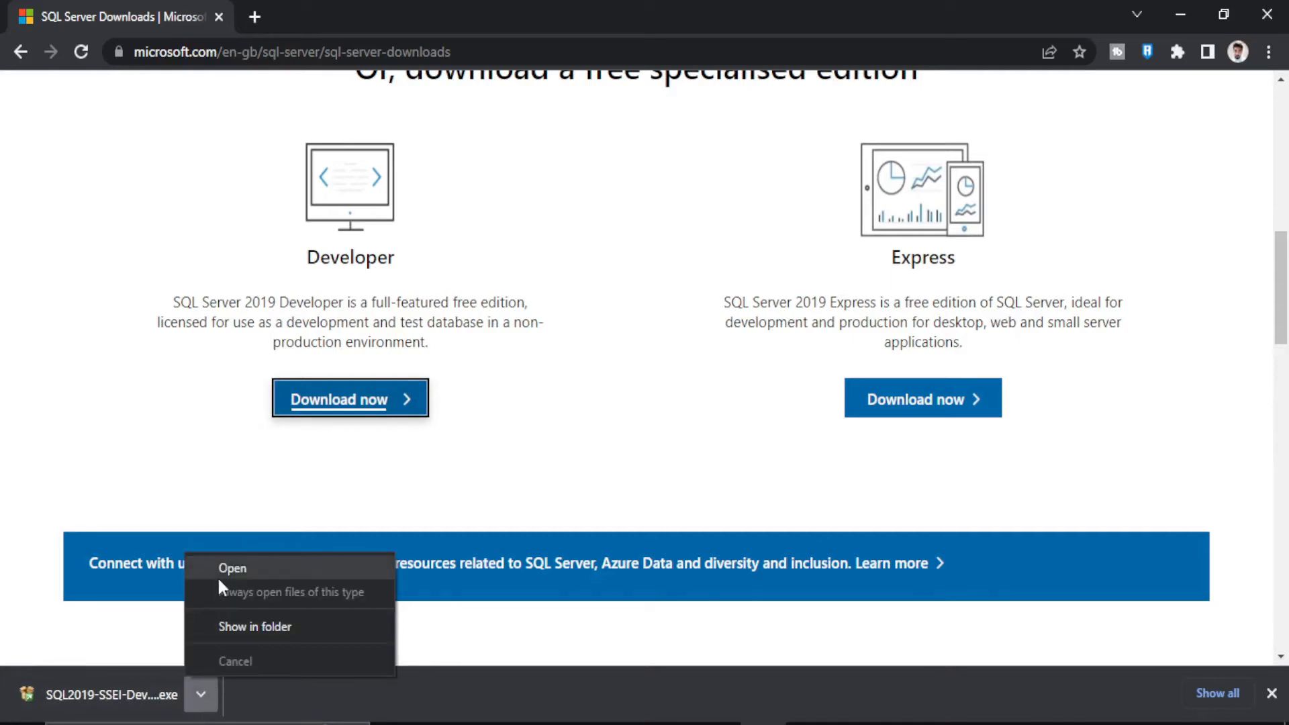
pyautogui.click(263, 576)
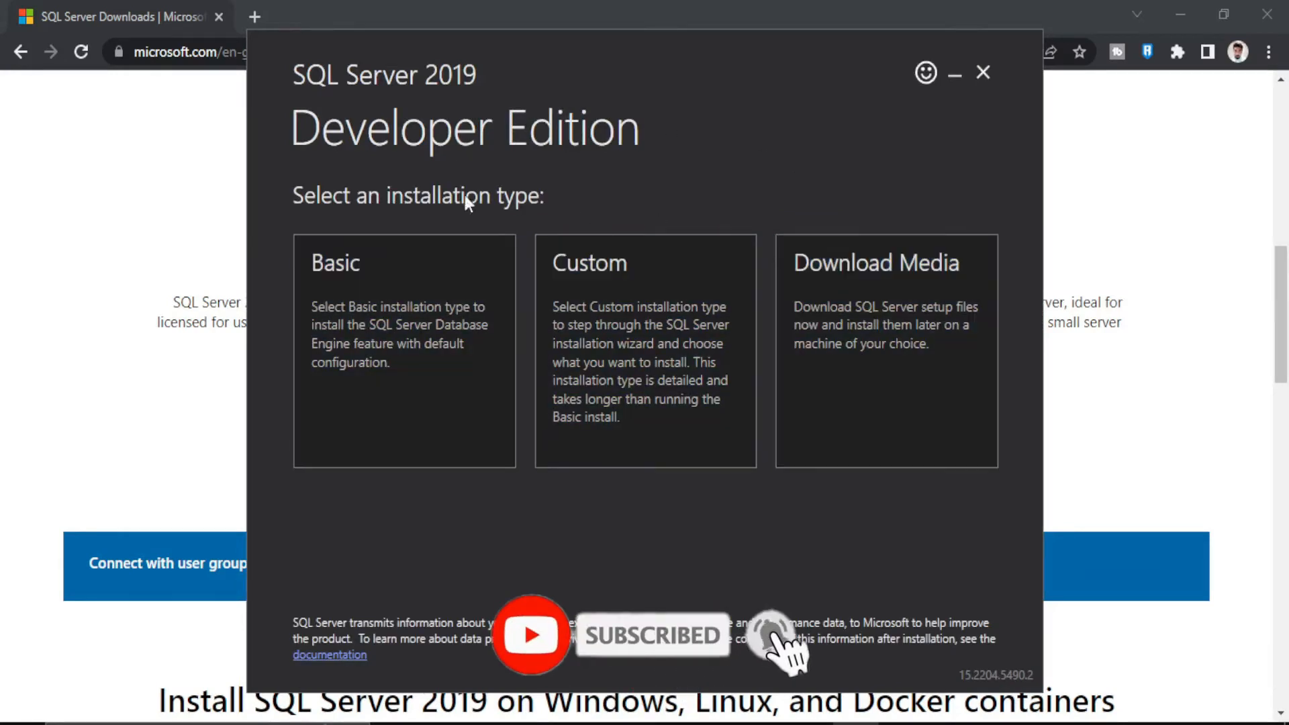
pyautogui.click(319, 316)
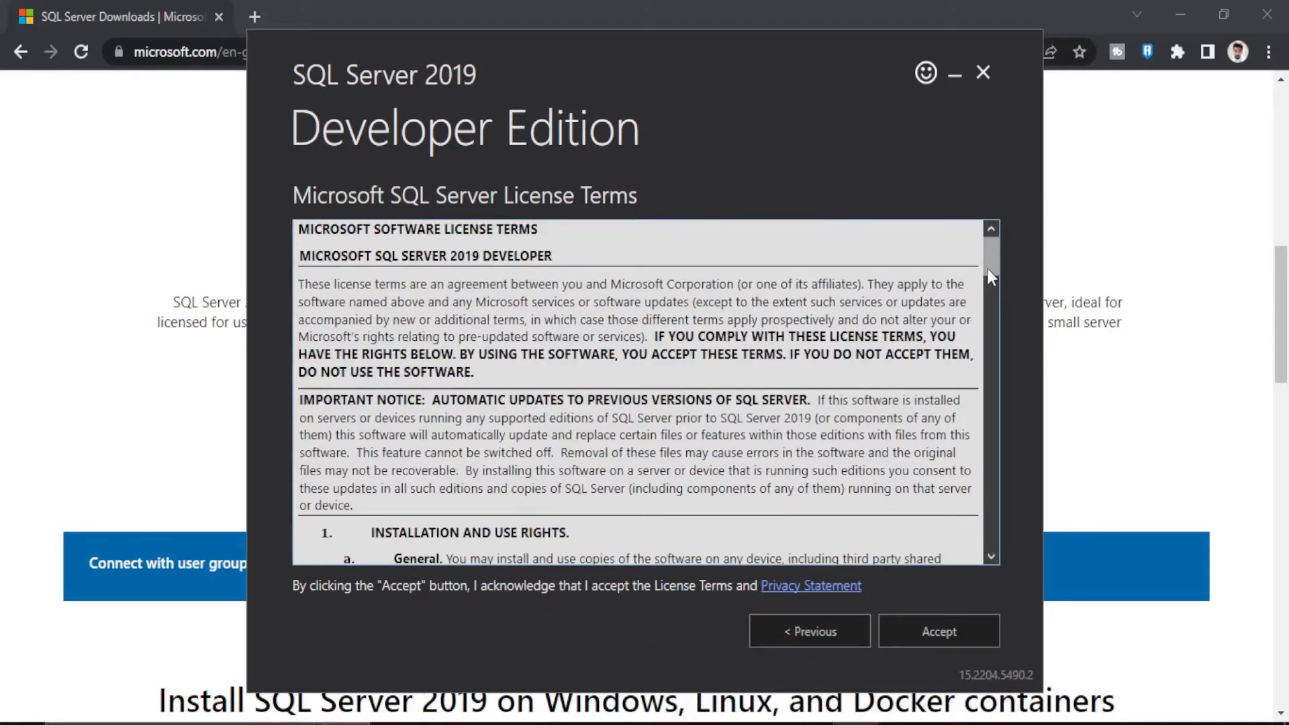
pyautogui.click(945, 633)
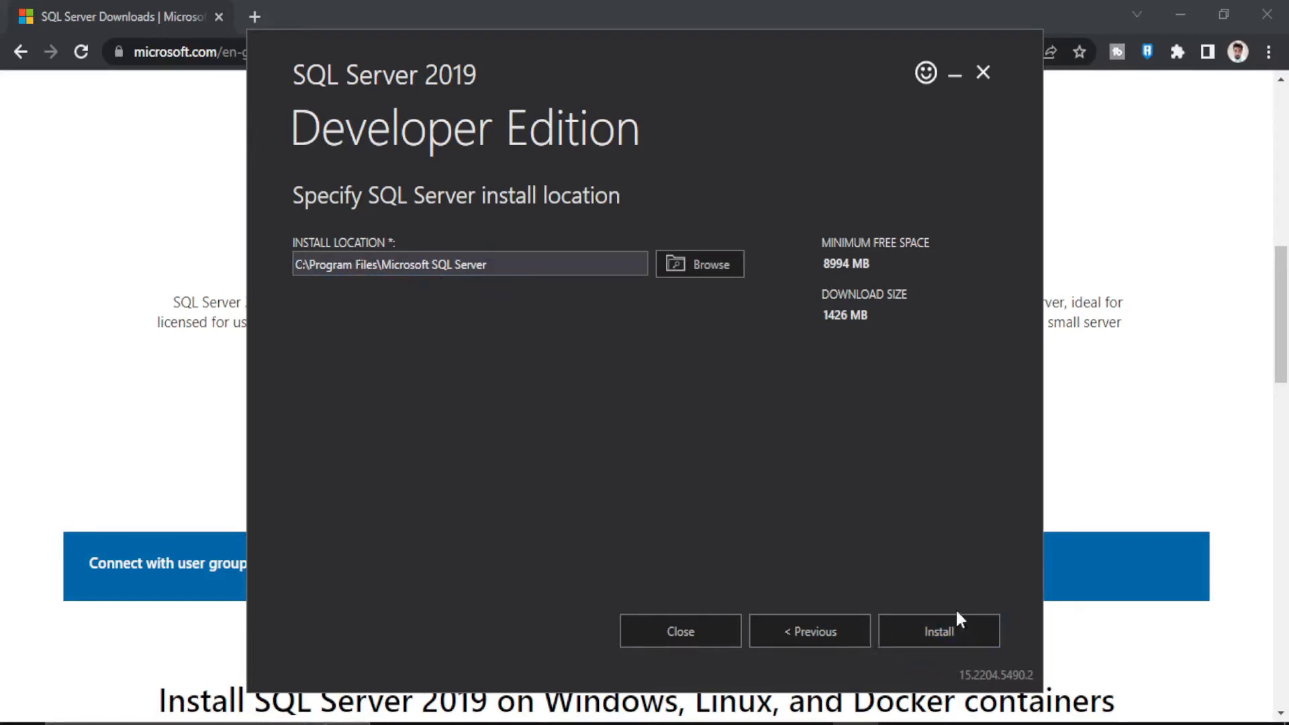
pyautogui.click(936, 639)
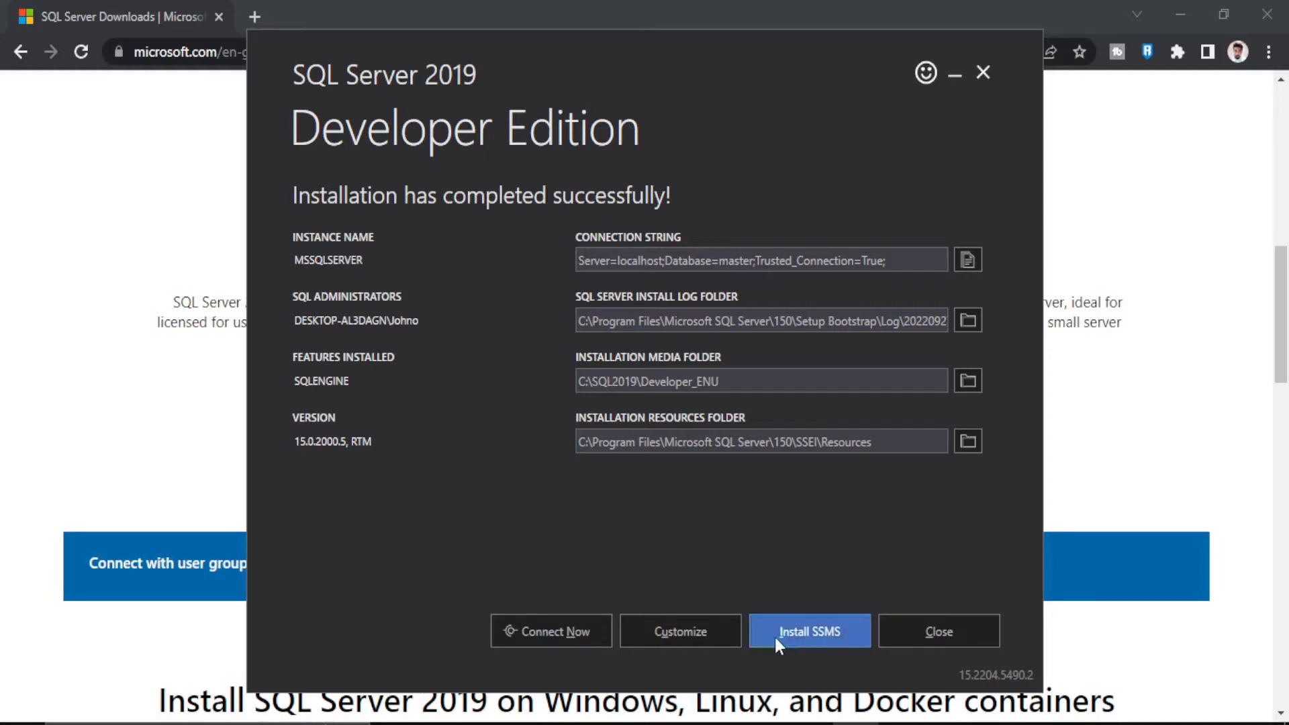
# Step: Open the SSMS download page and download SQL Server Management Studio (SSMS) 18.12.1
pyautogui.click(823, 643)
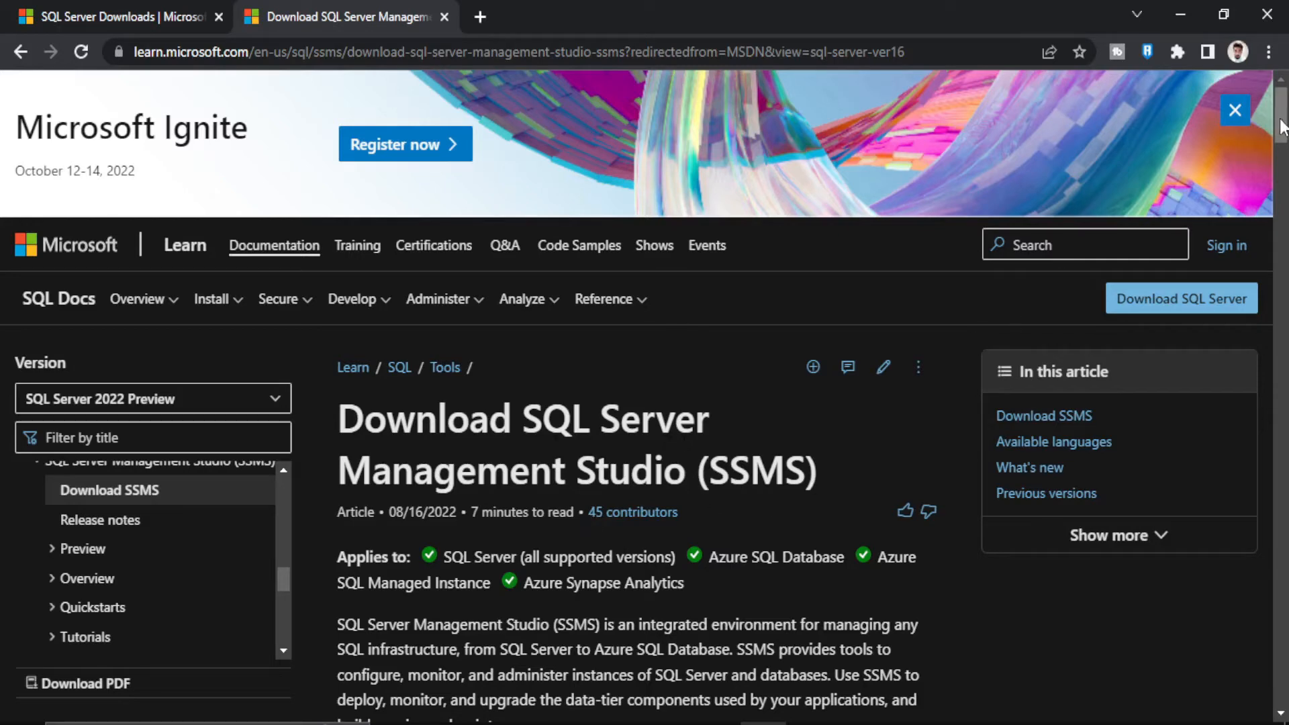
pyautogui.moveTo(1279, 128); pyautogui.dragTo(1283, 195)
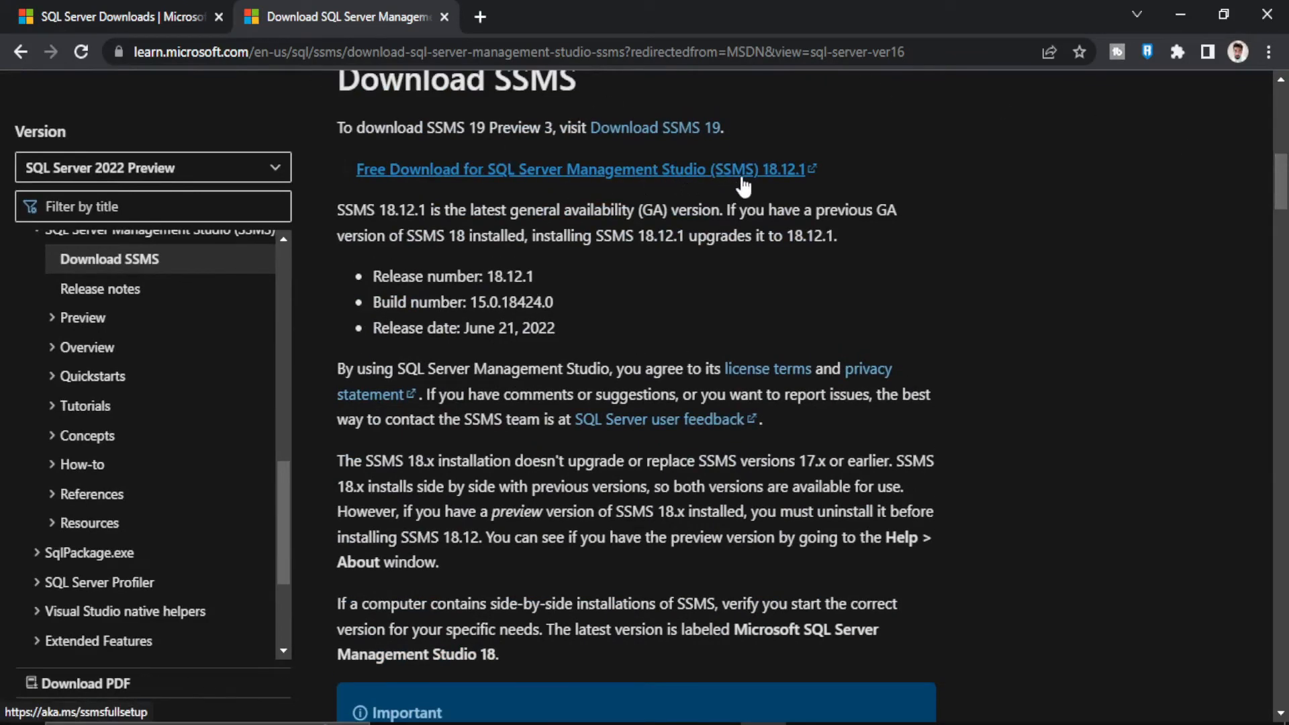
pyautogui.click(780, 176)
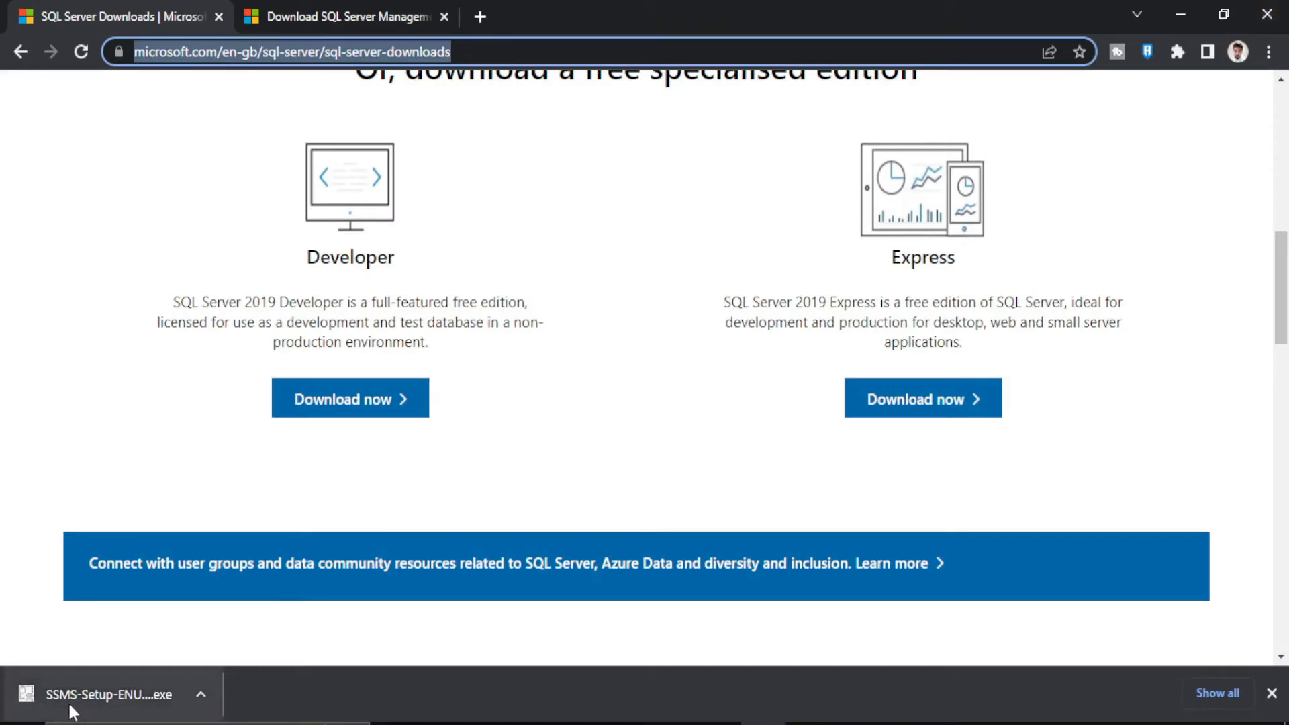
# Step: Open the downloaded SSMS setup, install it at the default location, and close the setup when finished
pyautogui.click(204, 696)
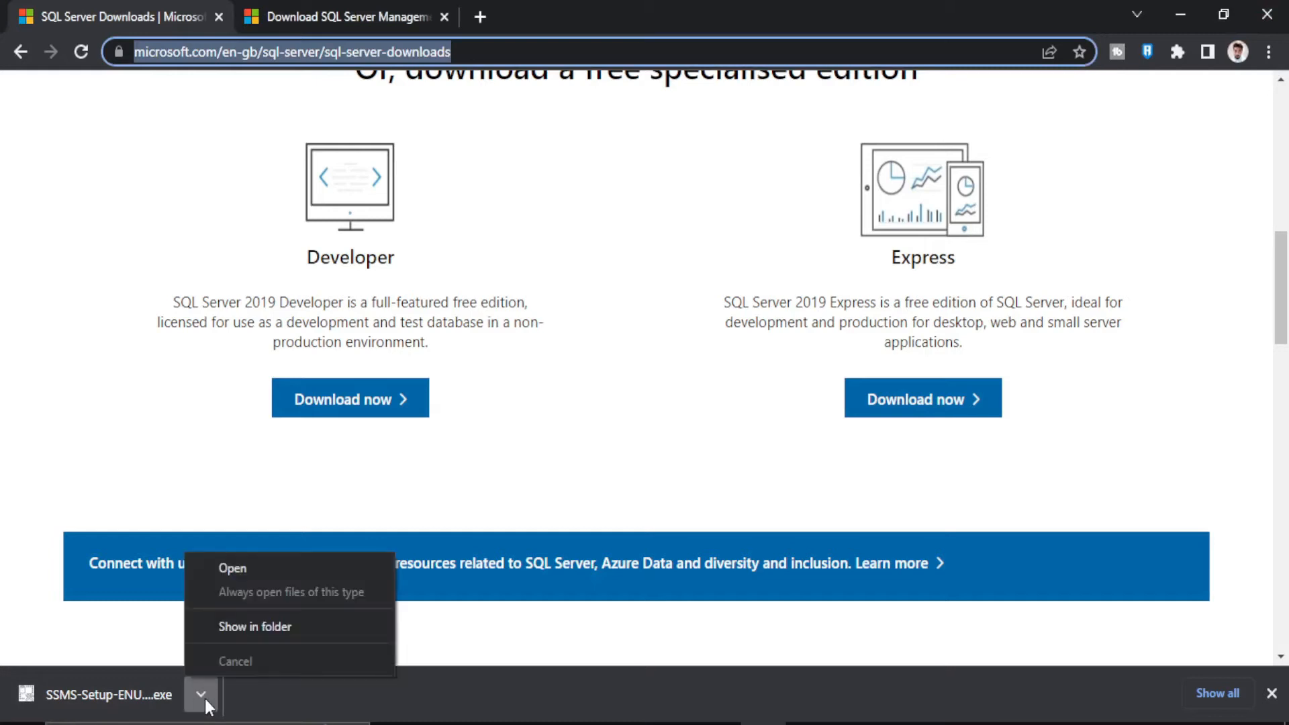
pyautogui.click(237, 564)
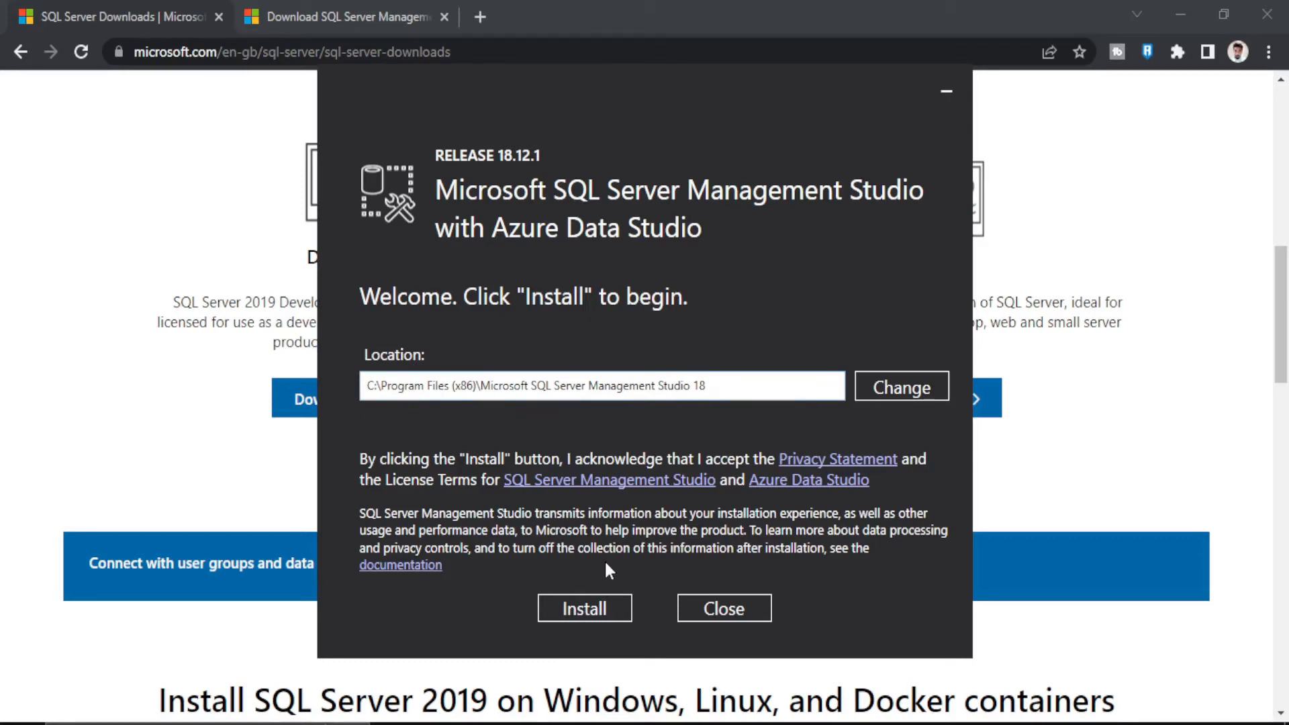
pyautogui.click(592, 608)
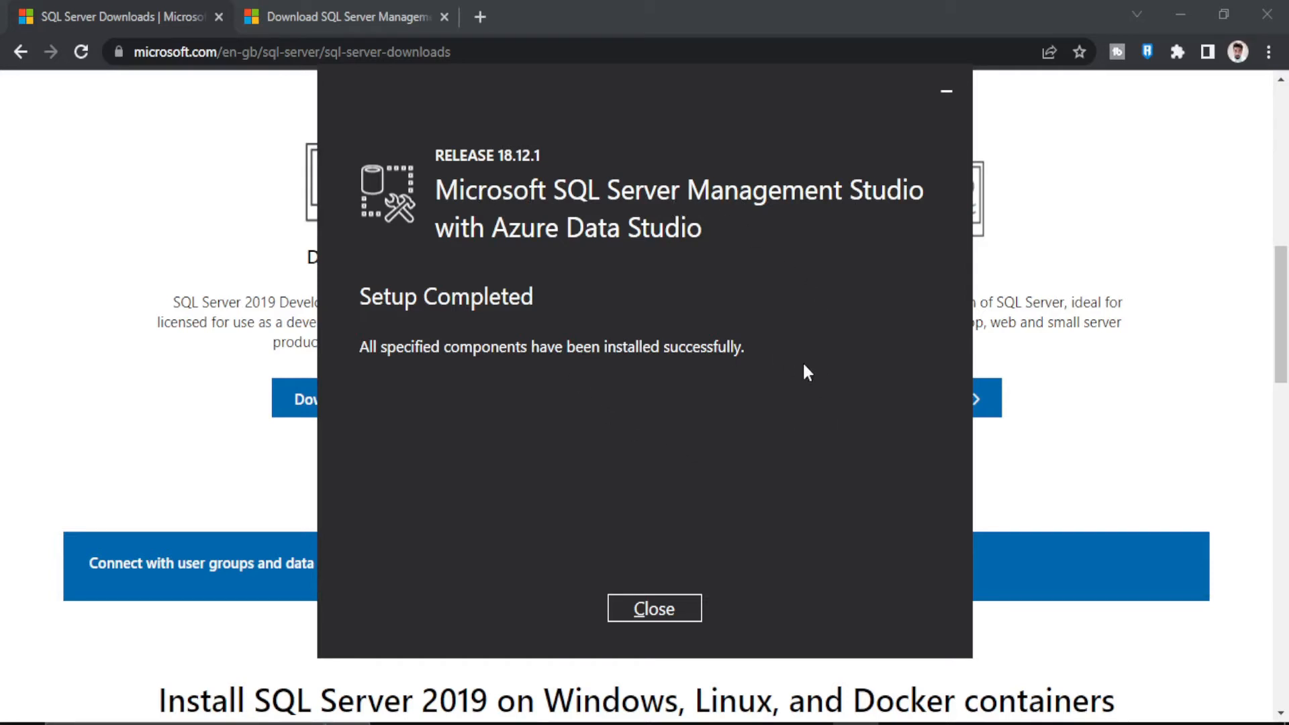
pyautogui.click(678, 609)
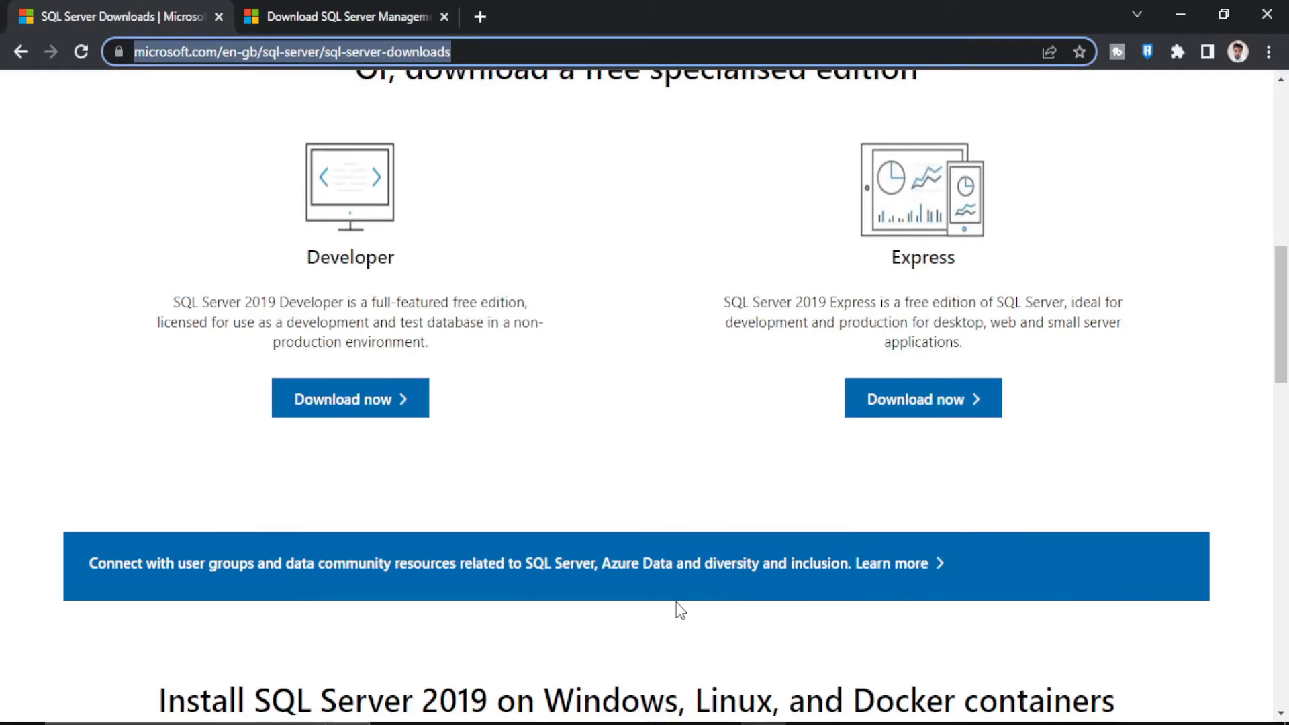
# Step: Search Windows for Microsoft SQL Server Management Studio 18 and open it
pyautogui.click(206, 723)
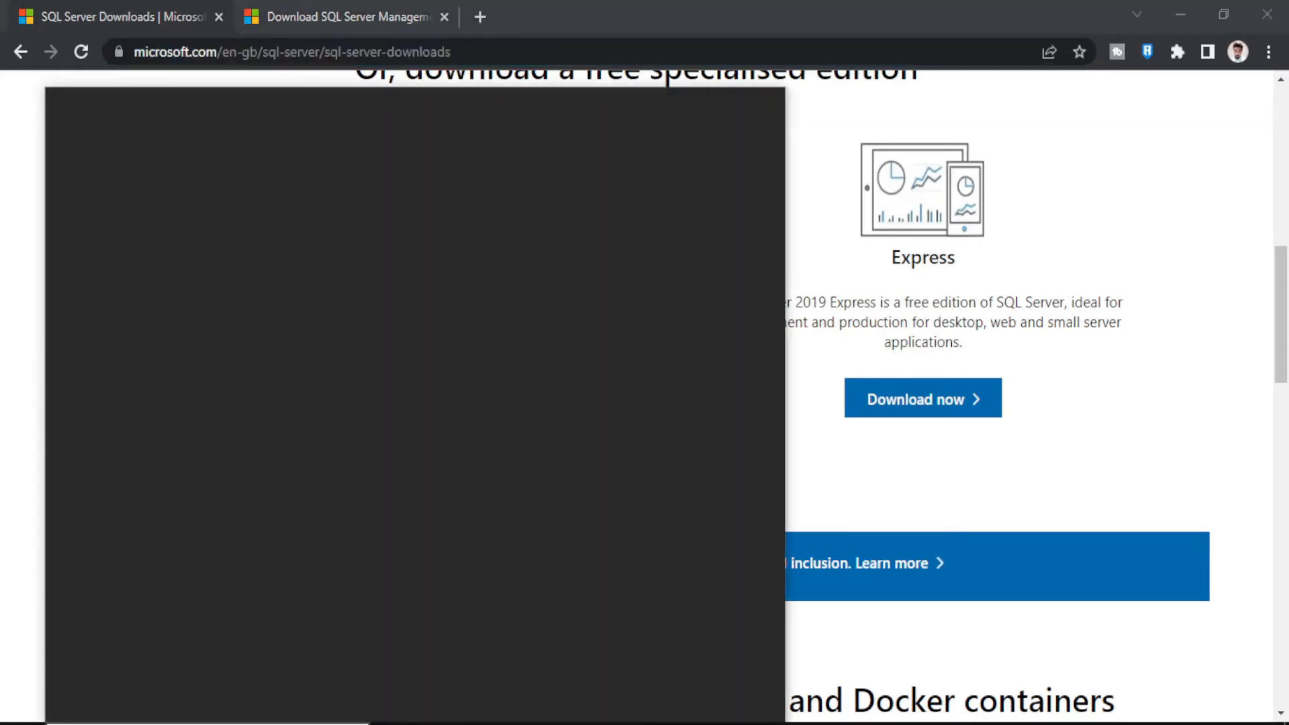
pyautogui.write('sql ser')
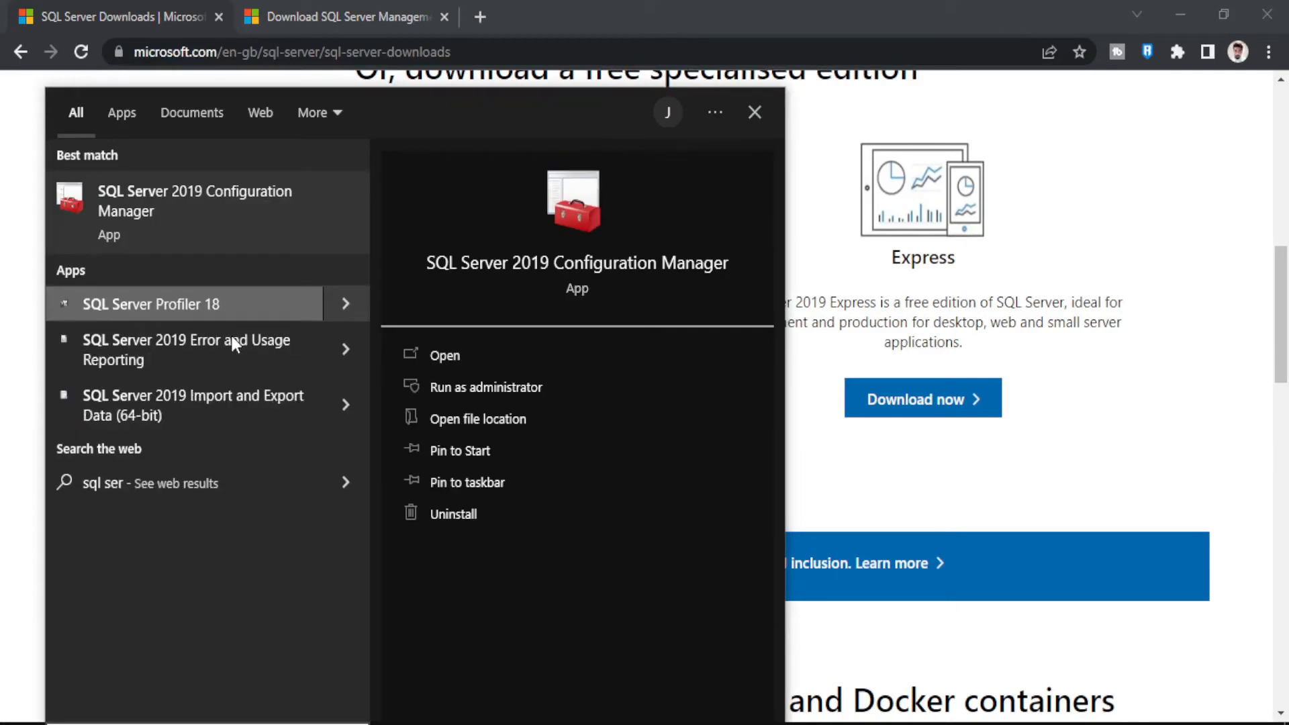
pyautogui.write('ver man')
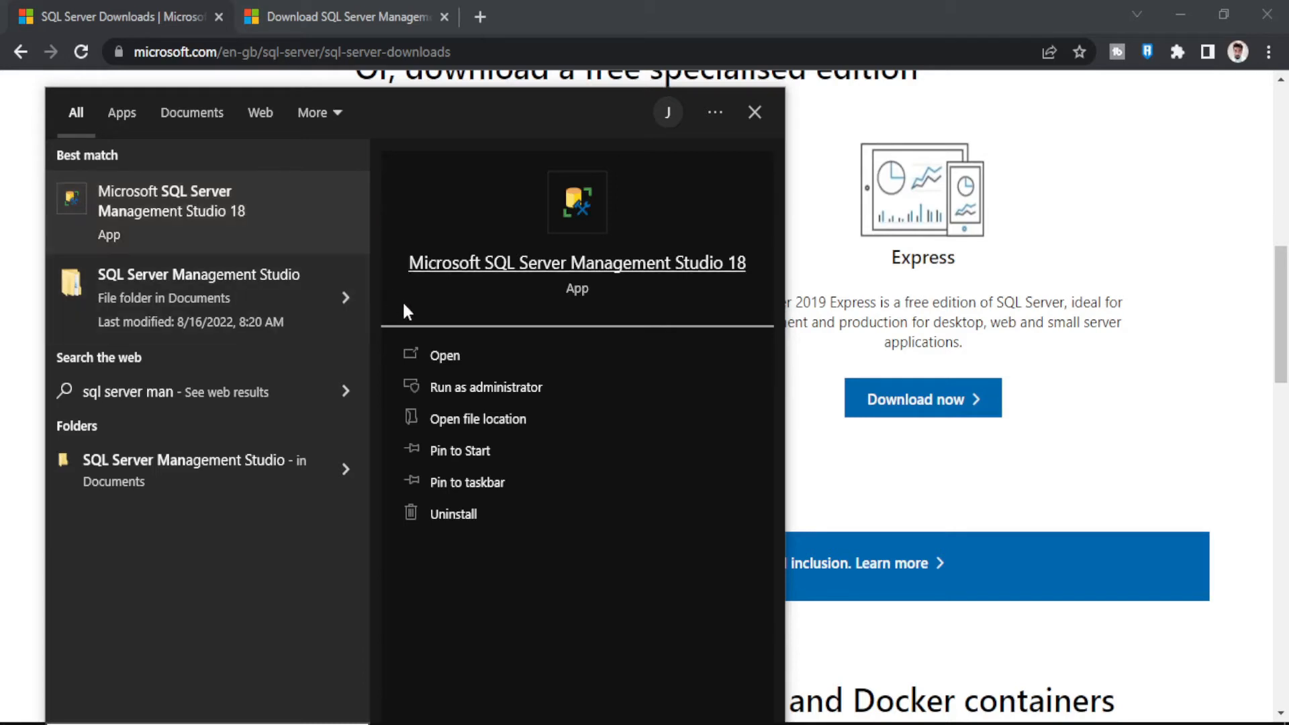
pyautogui.click(448, 356)
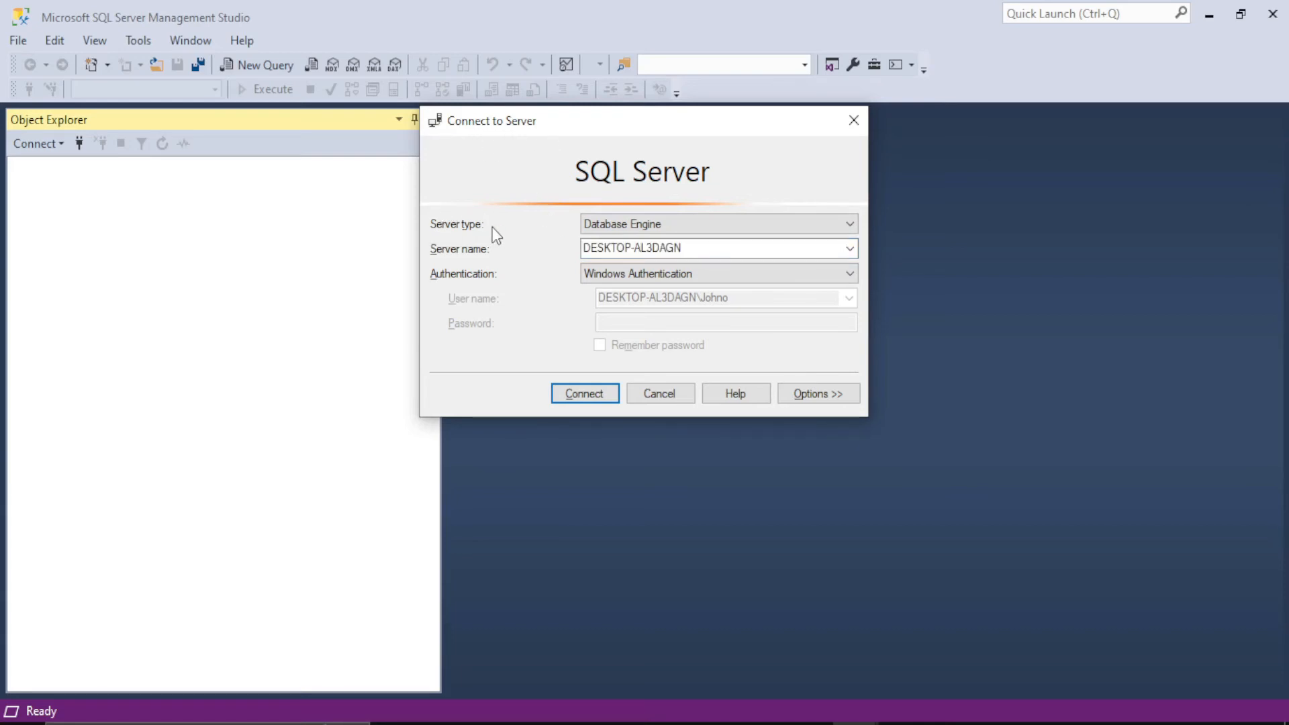
# Step: Set the server type to Database Engine and browse local servers to pick DESKTOP-AL3DAGN as the server name
pyautogui.click(652, 224)
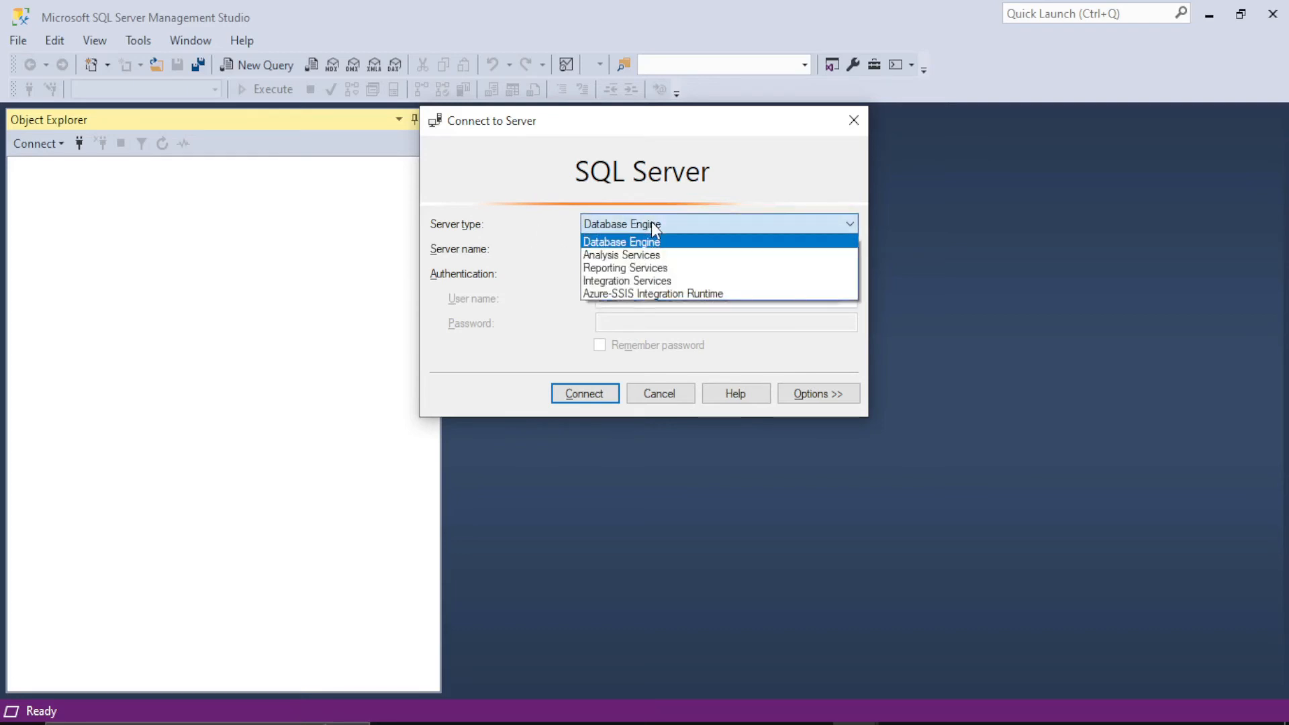
pyautogui.click(645, 242)
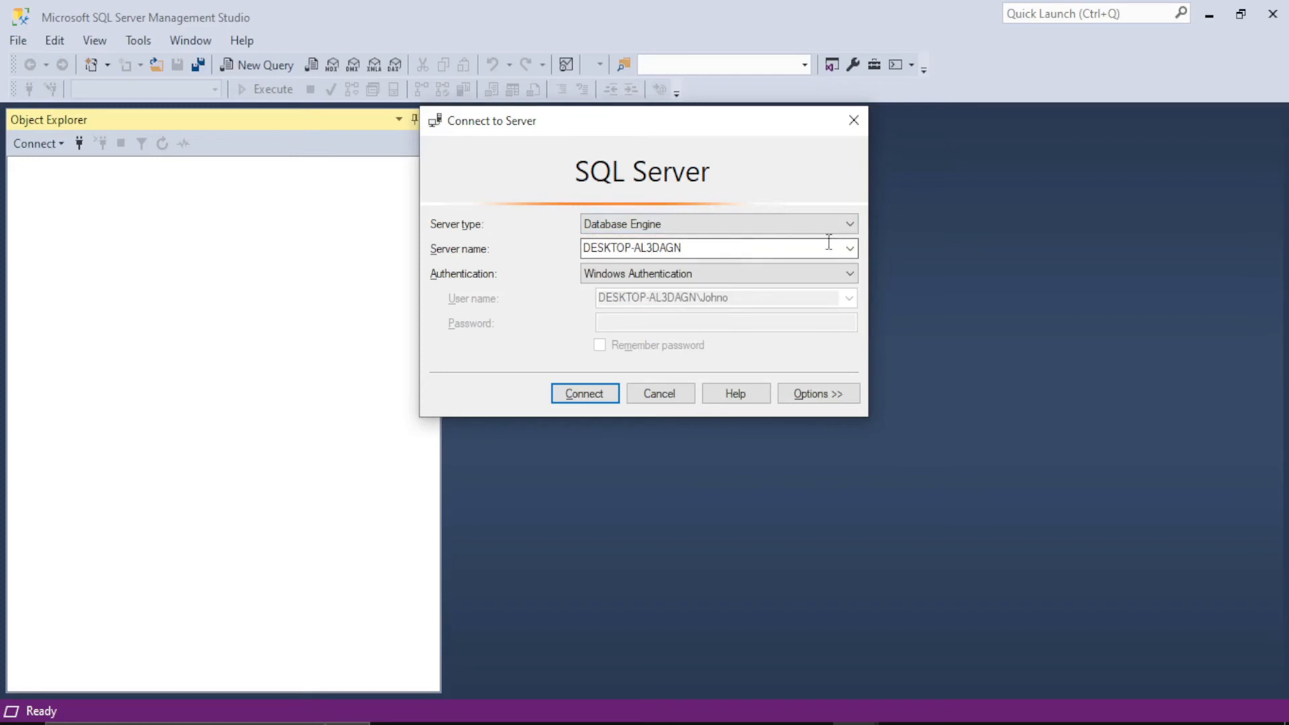
pyautogui.click(851, 249)
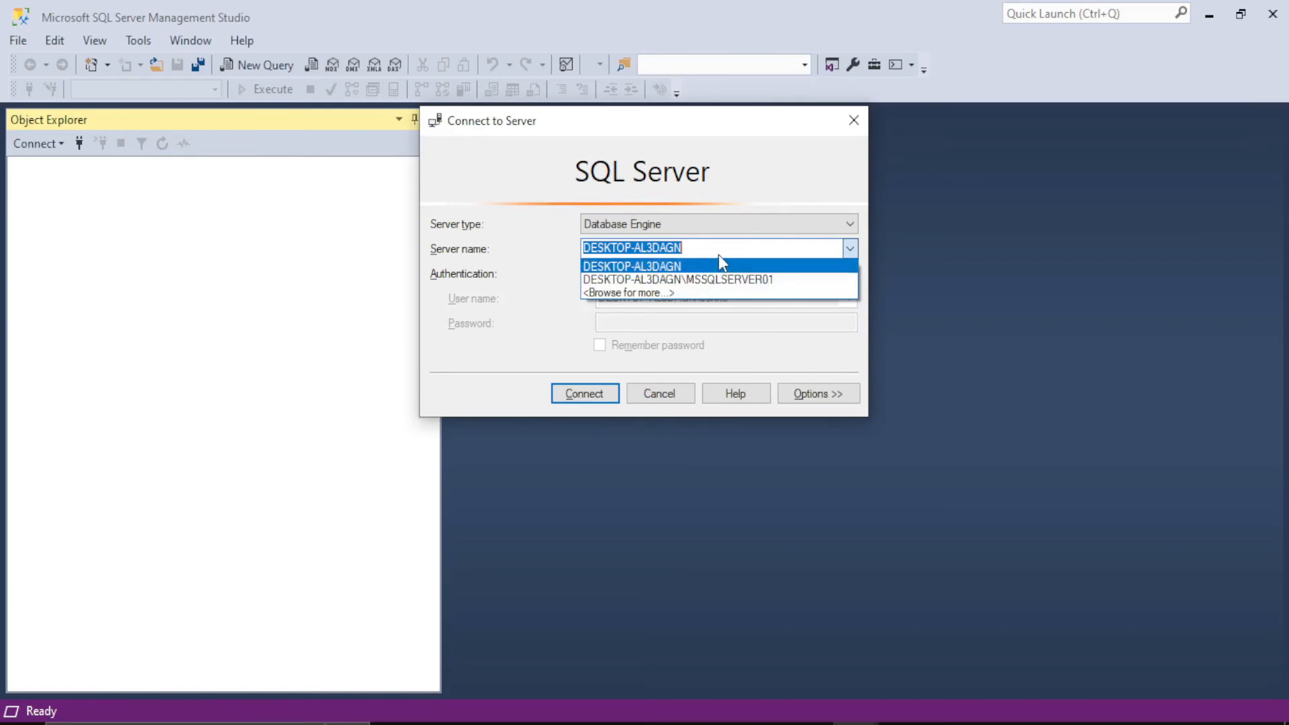
pyautogui.click(656, 296)
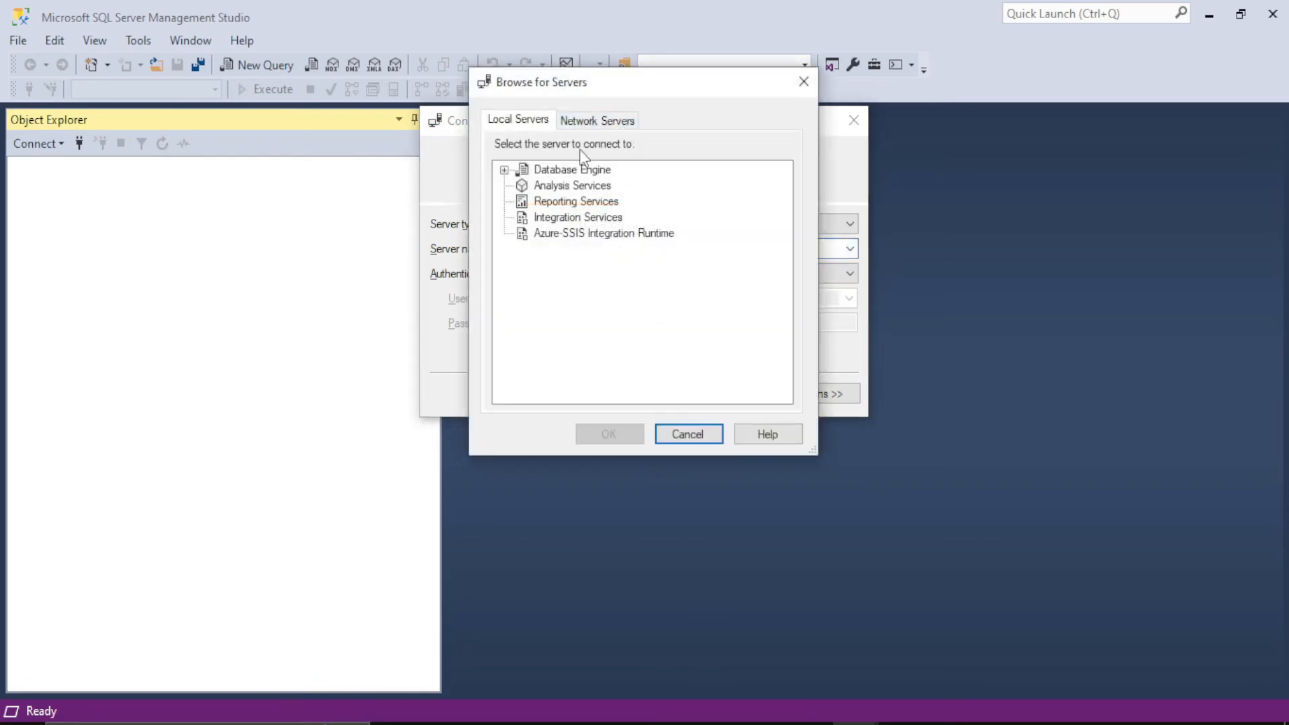
pyautogui.click(504, 169)
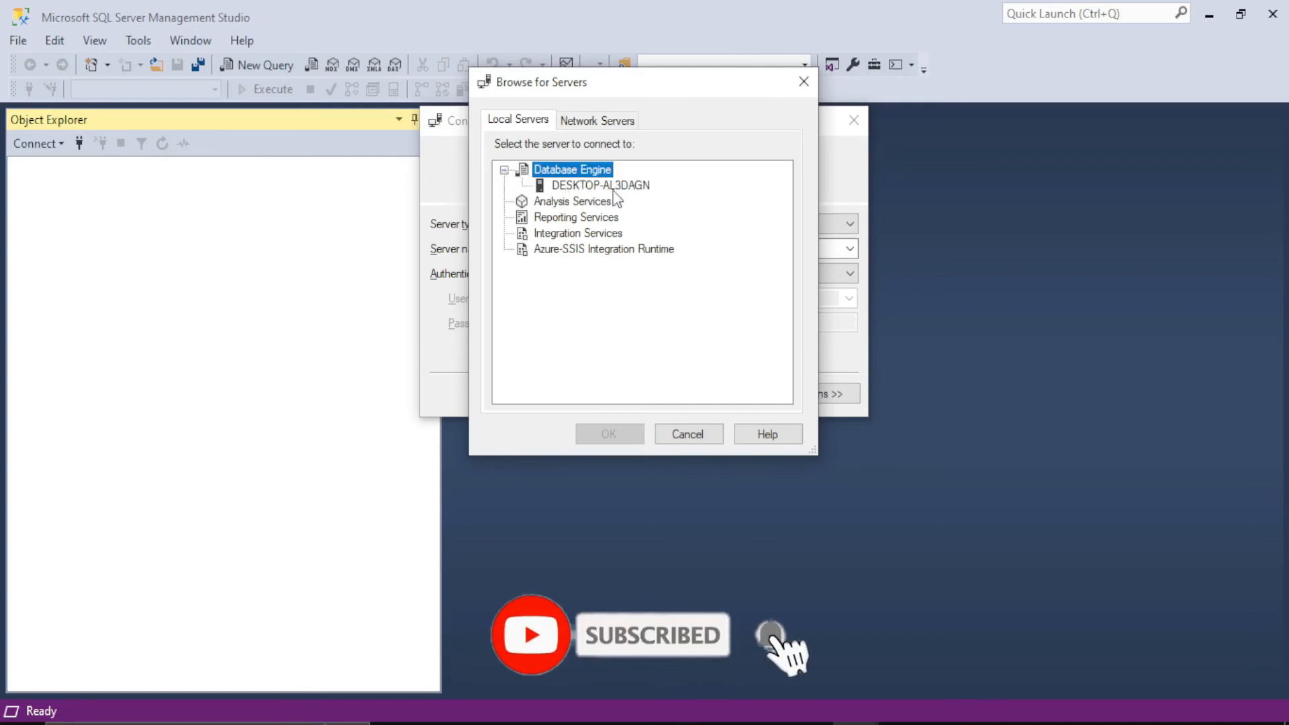
pyautogui.click(648, 190)
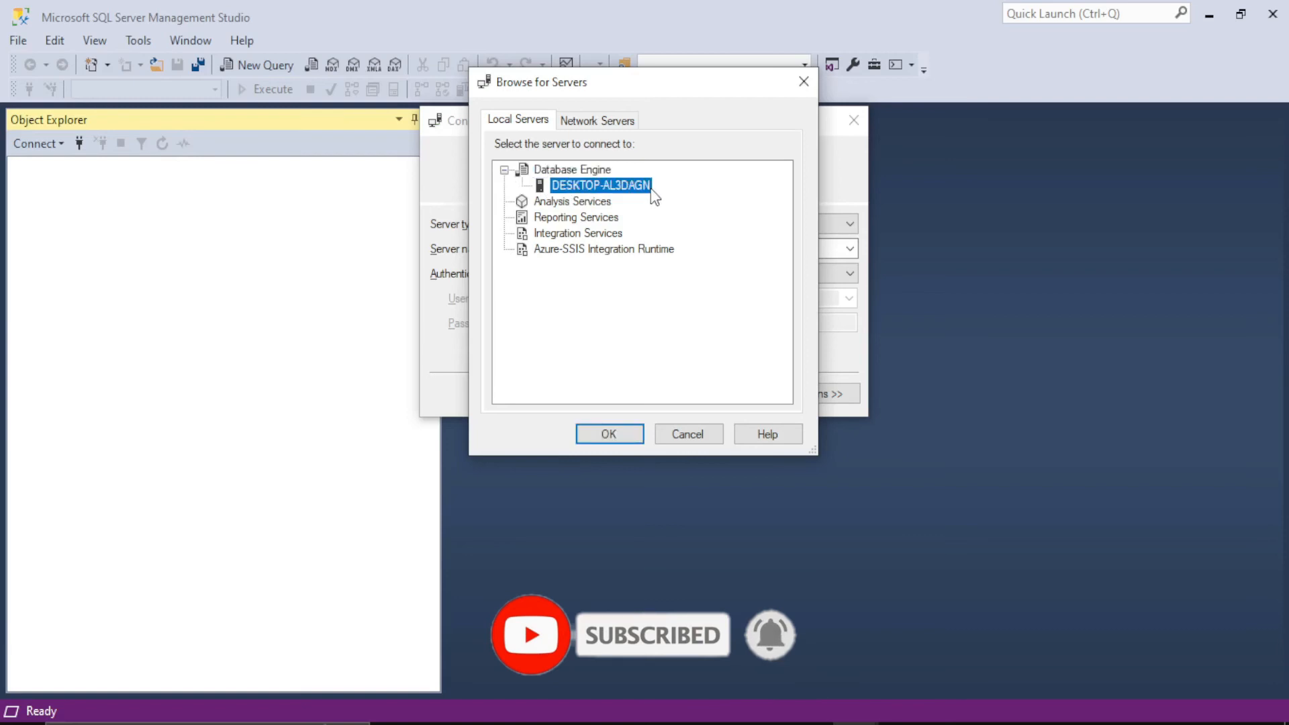
pyautogui.click(638, 431)
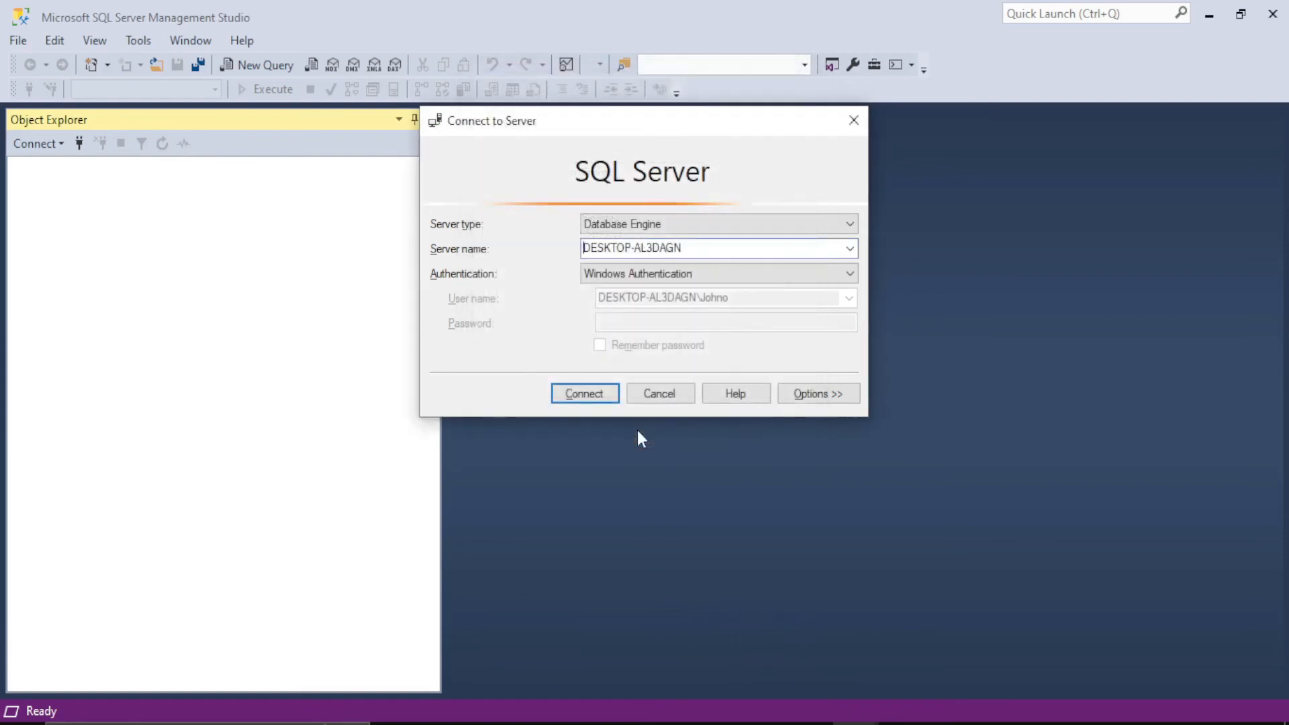
# Step: Choose Windows Authentication and connect to the server
pyautogui.click(598, 274)
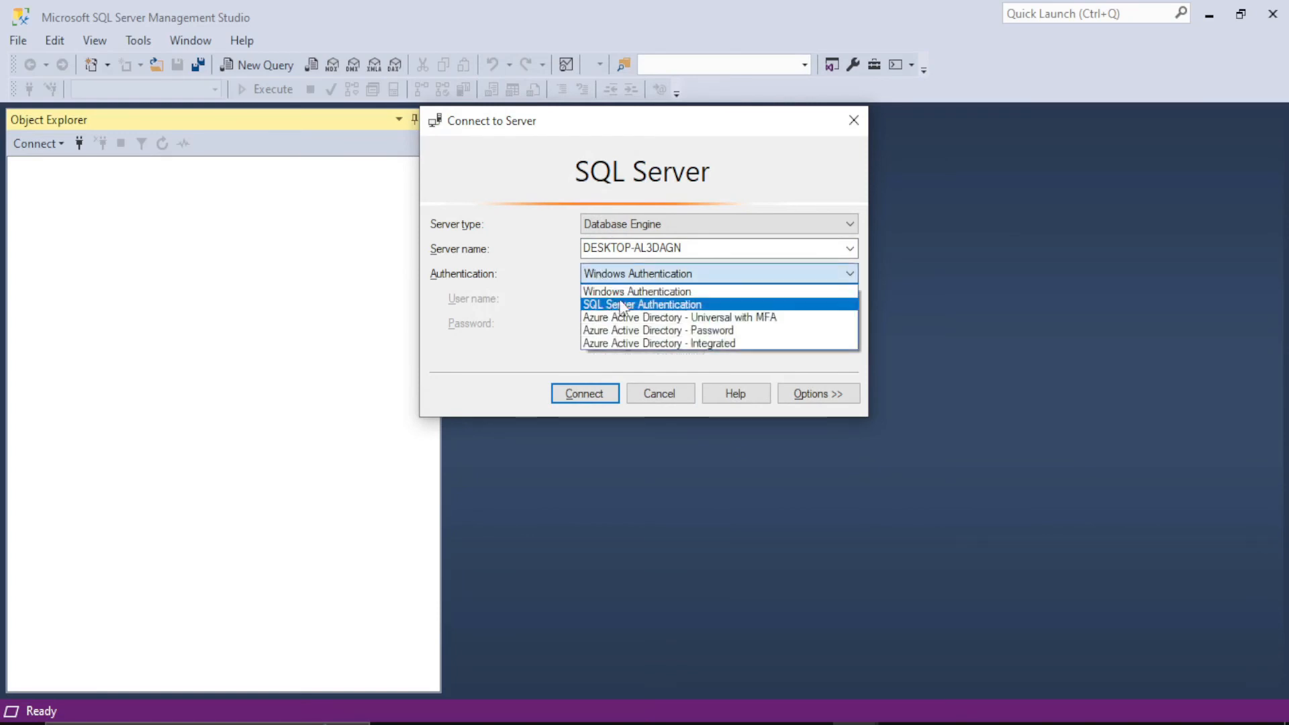
pyautogui.click(688, 293)
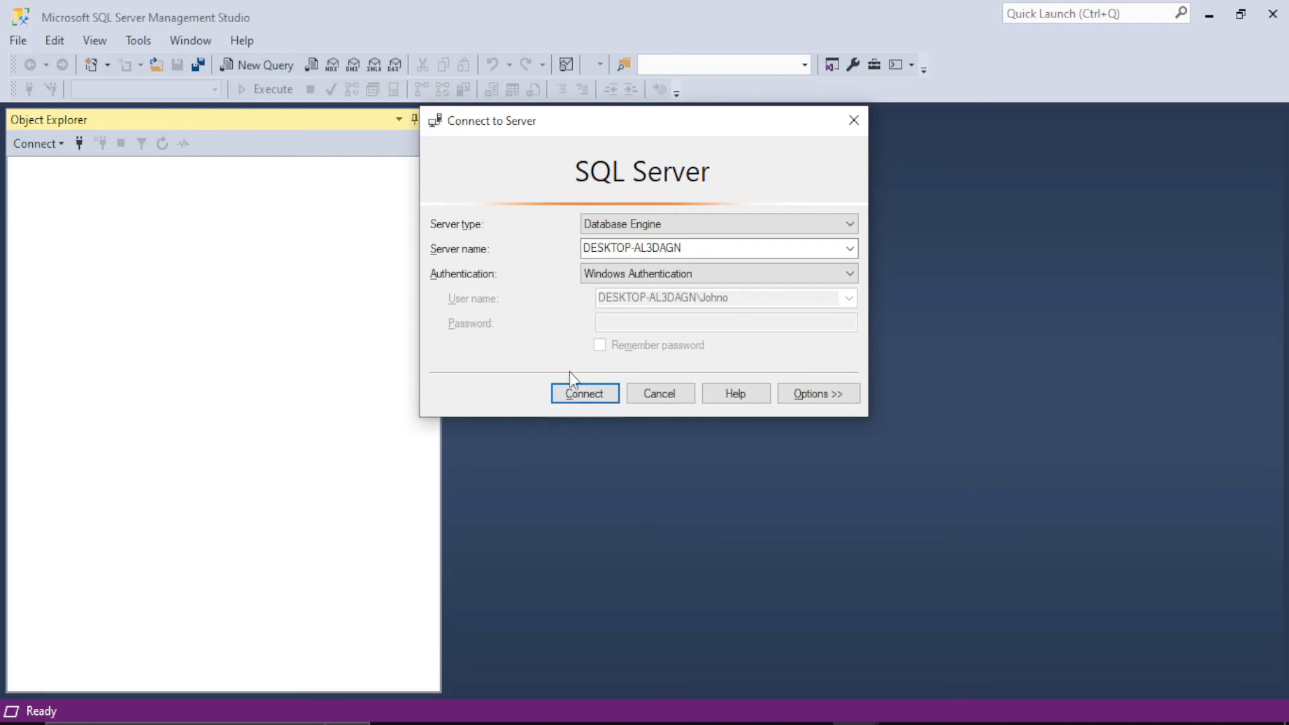
pyautogui.click(595, 396)
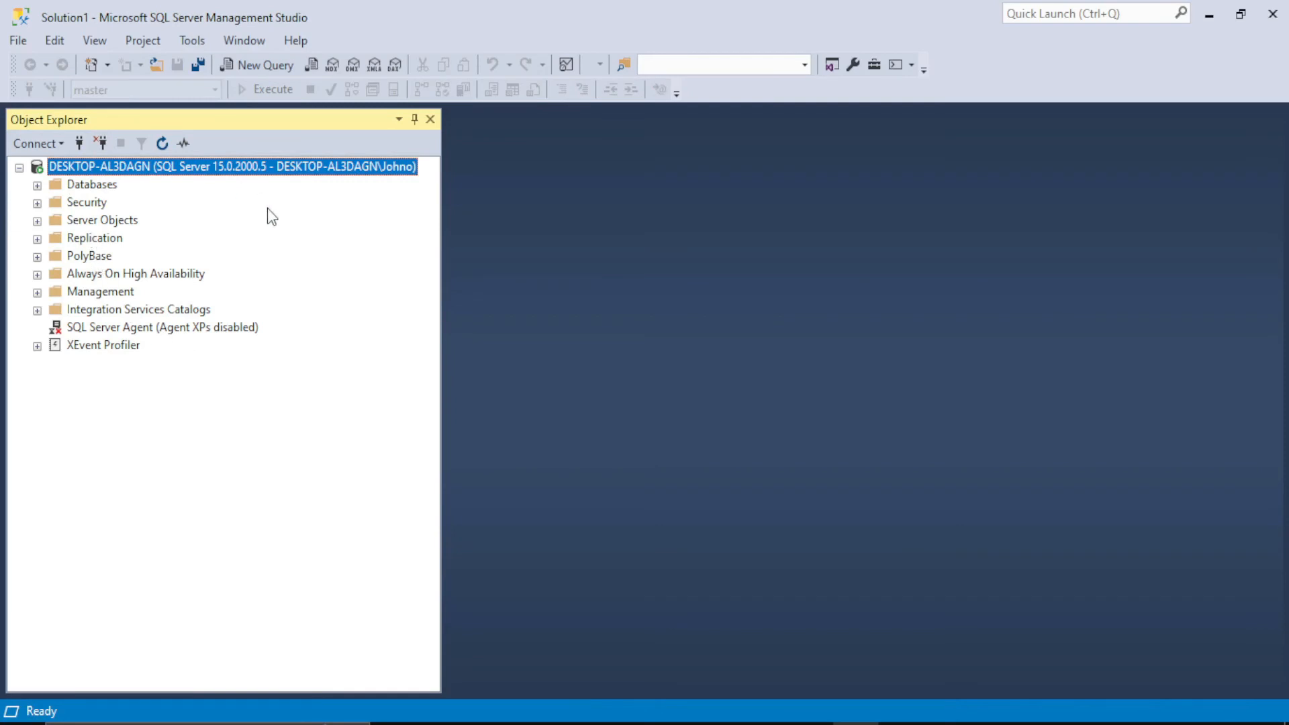
# Step: Open a new query window and write the statement create database Tutorial4you;
pyautogui.click(256, 65)
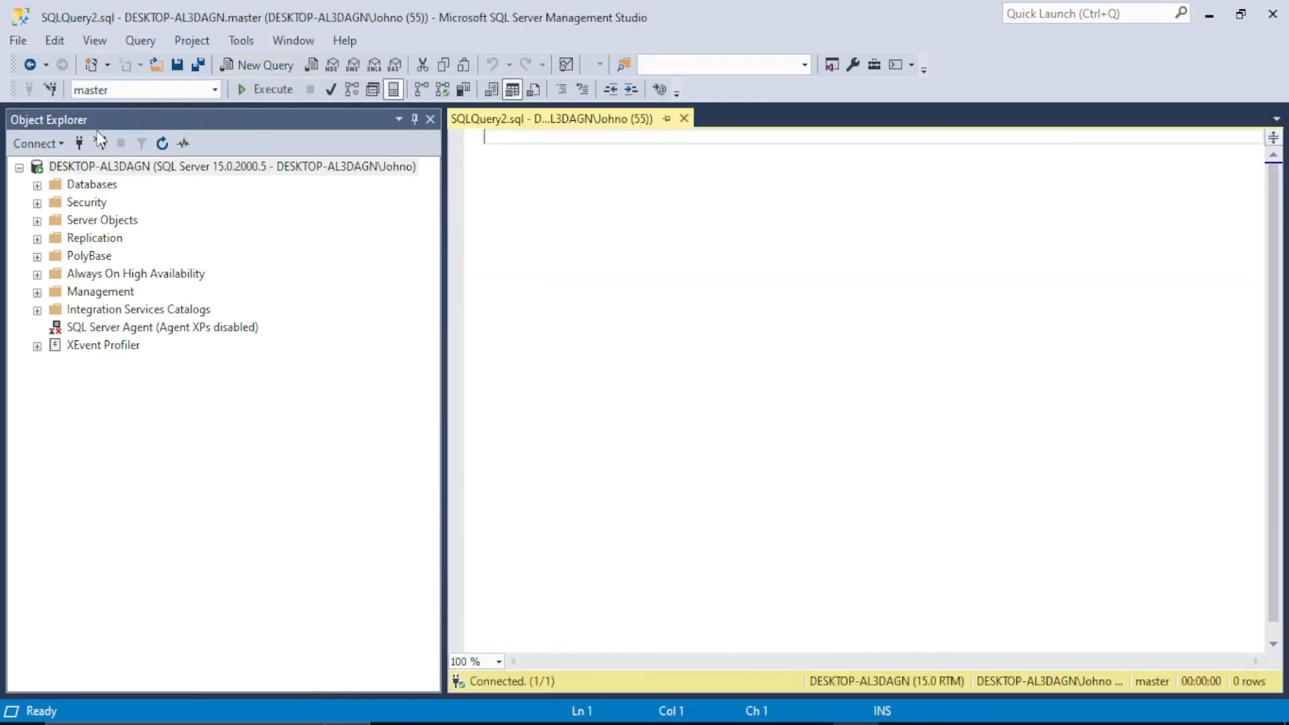
pyautogui.click(38, 187)
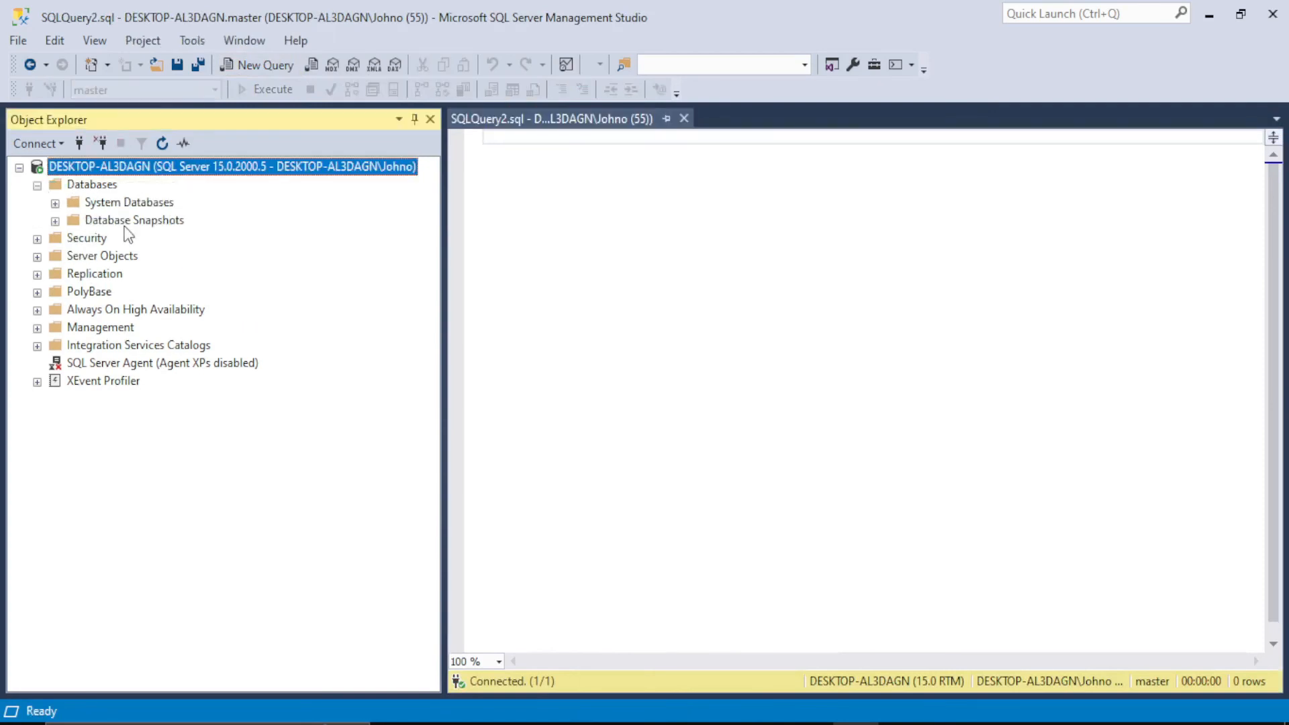
pyautogui.click(161, 143)
pyautogui.click(518, 153)
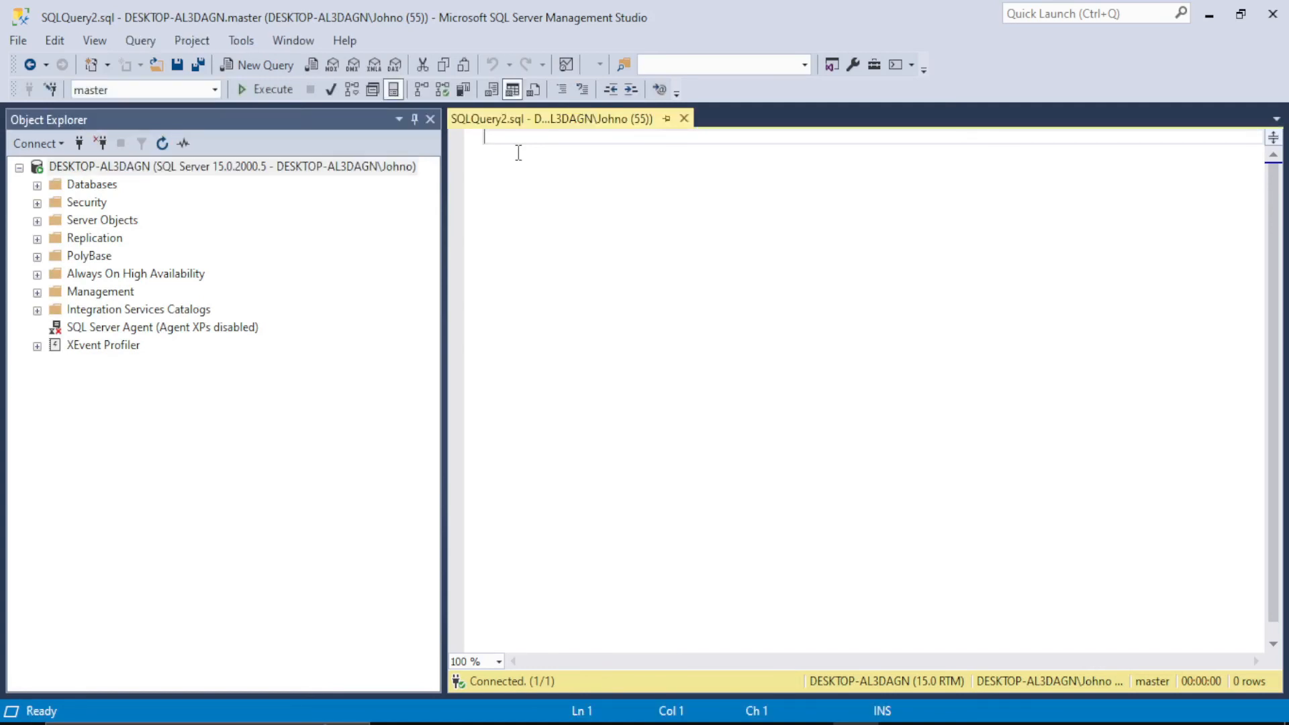
pyautogui.write('create')
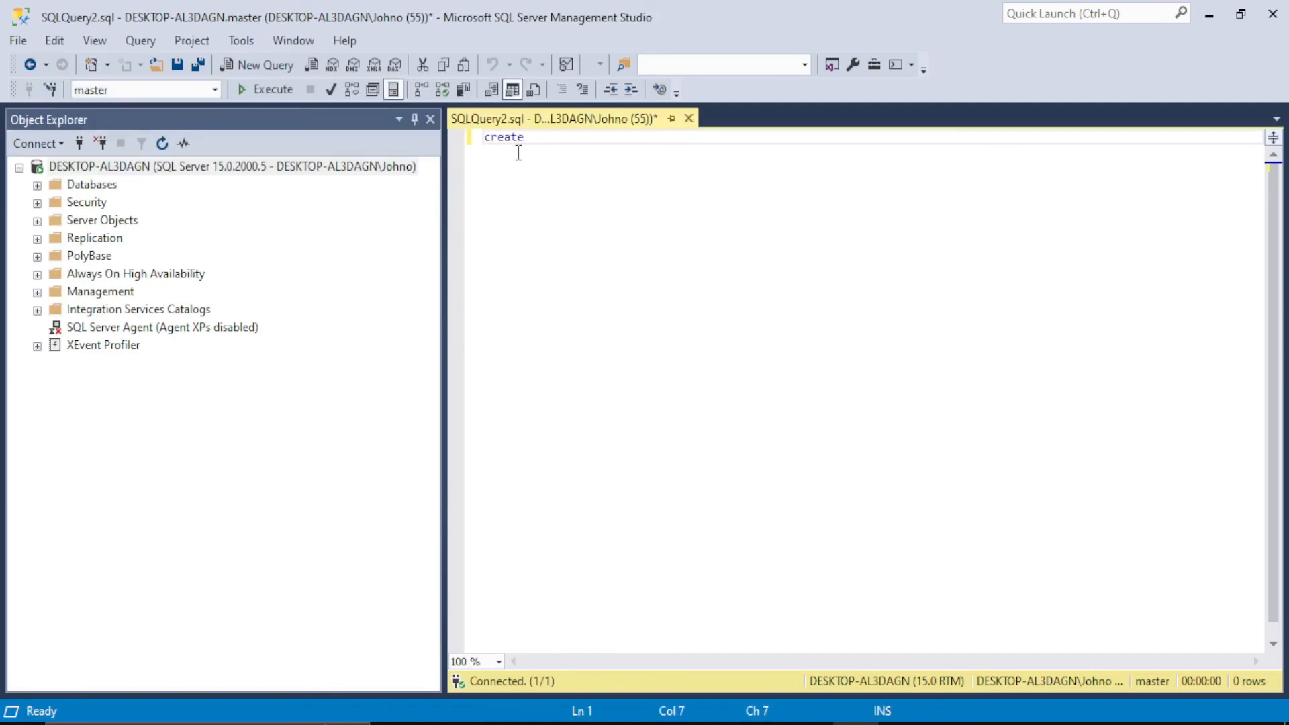
pyautogui.write(' database Tutoria')
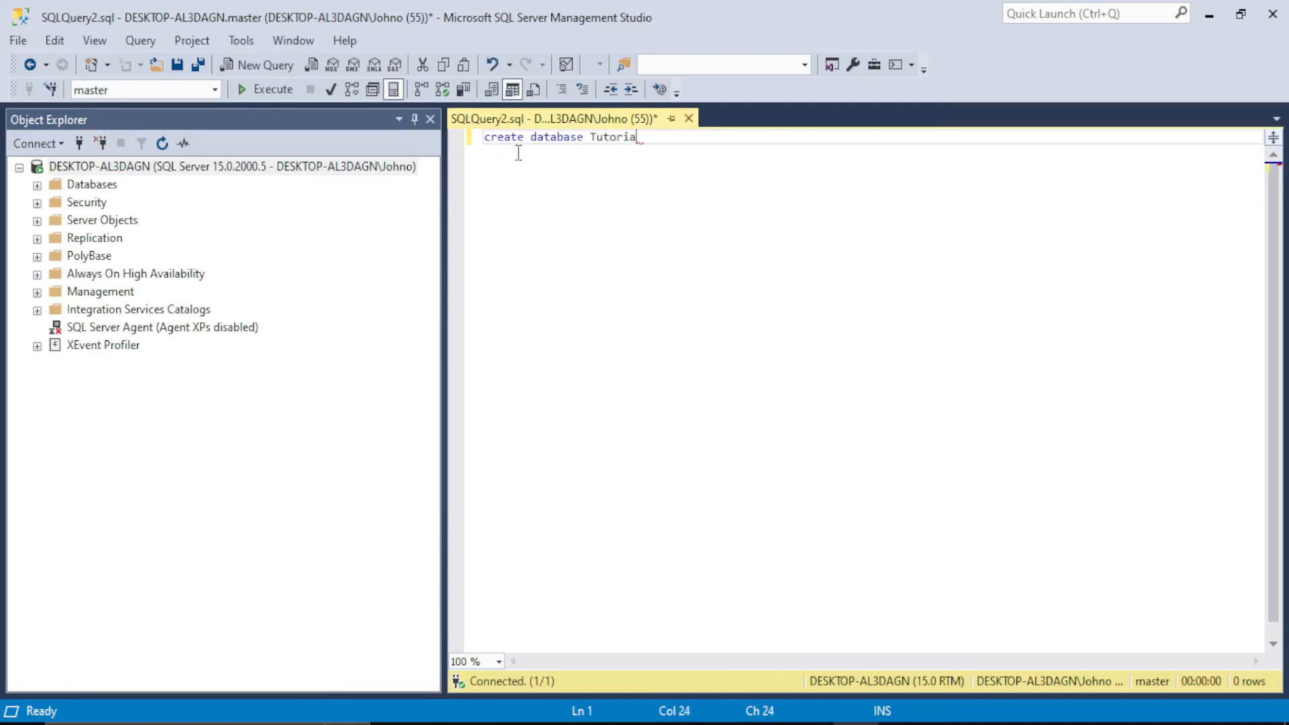
pyautogui.write('l4you;')
# Step: Execute the whole CREATE DATABASE statement and expand the Databases folder in Object Explorer
pyautogui.hotkey('ctrl', 'a')
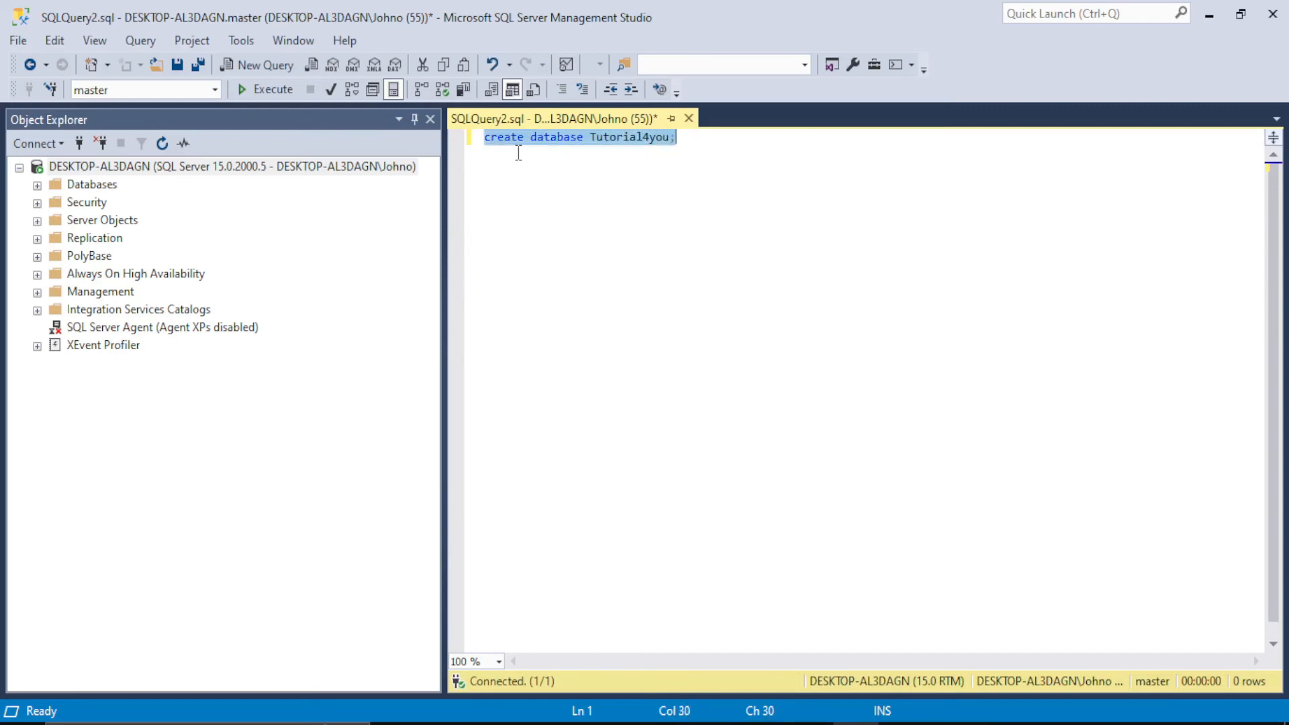
pyautogui.click(243, 94)
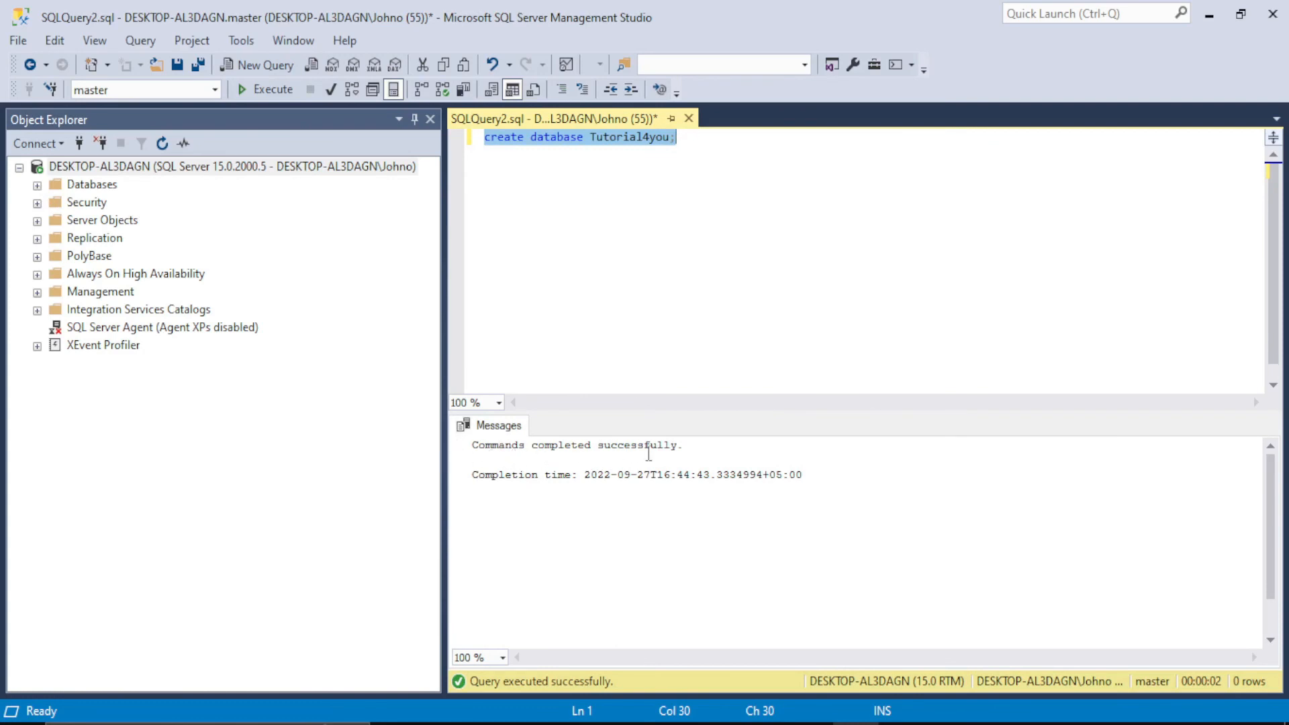
pyautogui.click(43, 187)
pyautogui.click(41, 186)
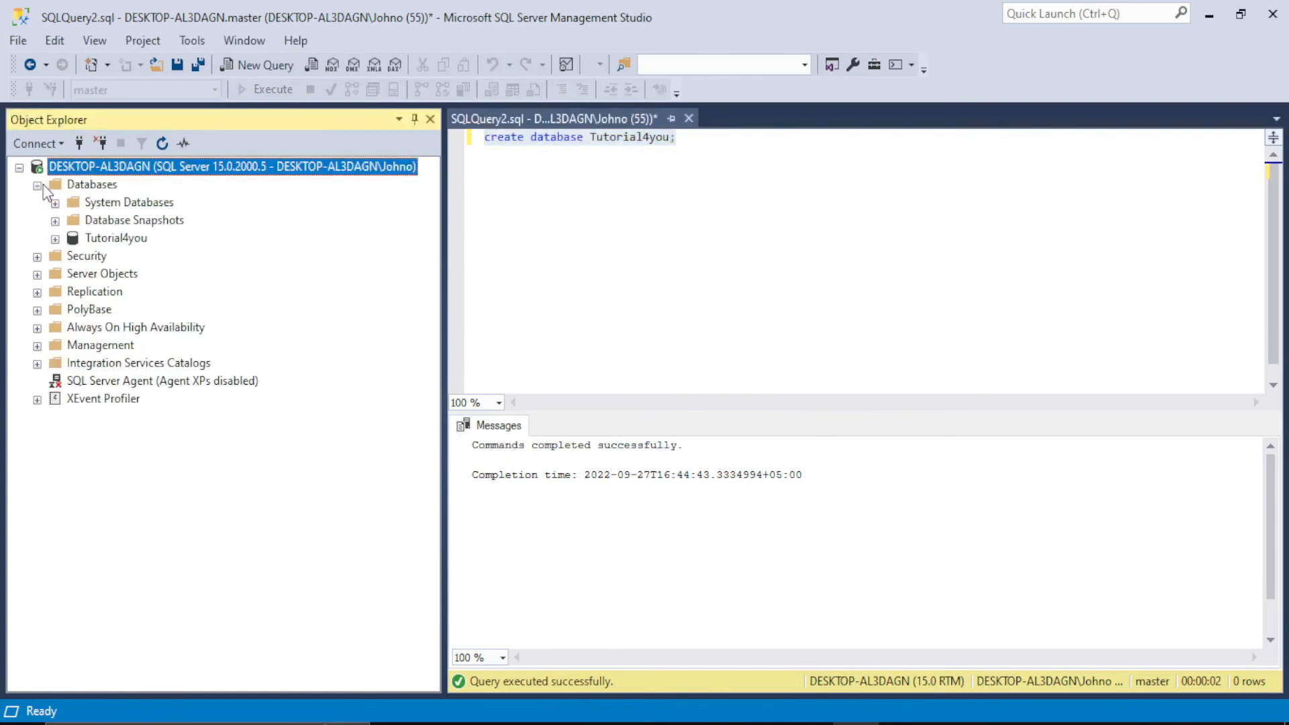